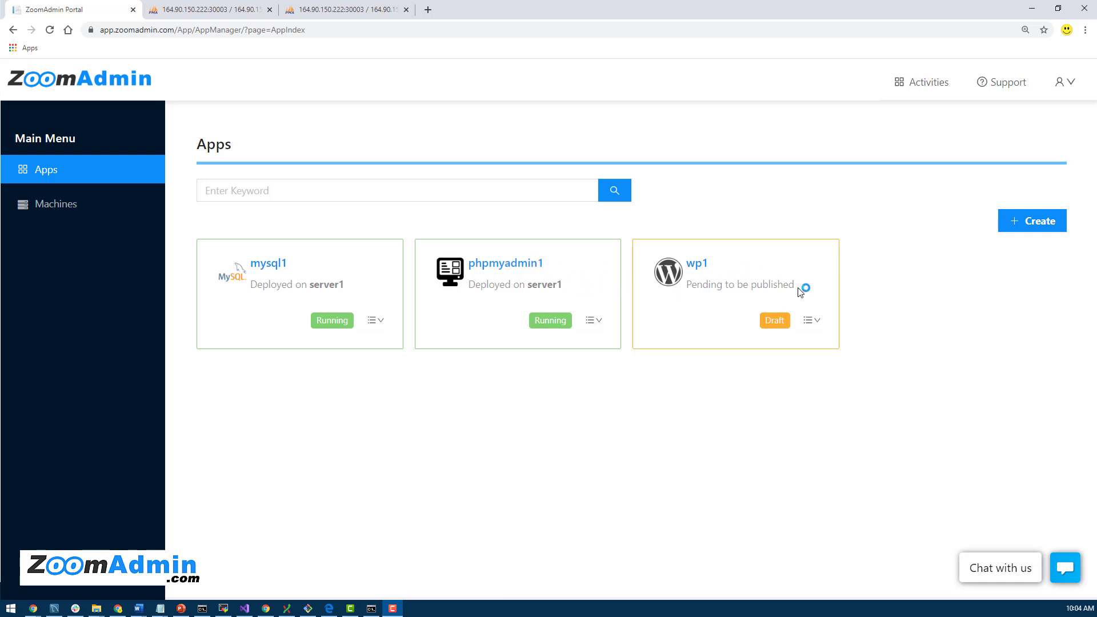
Step: Edit wp1 to run on the server1 machine, then publish it and confirm
{"action": "left_click", "coordinate": [704, 264]}
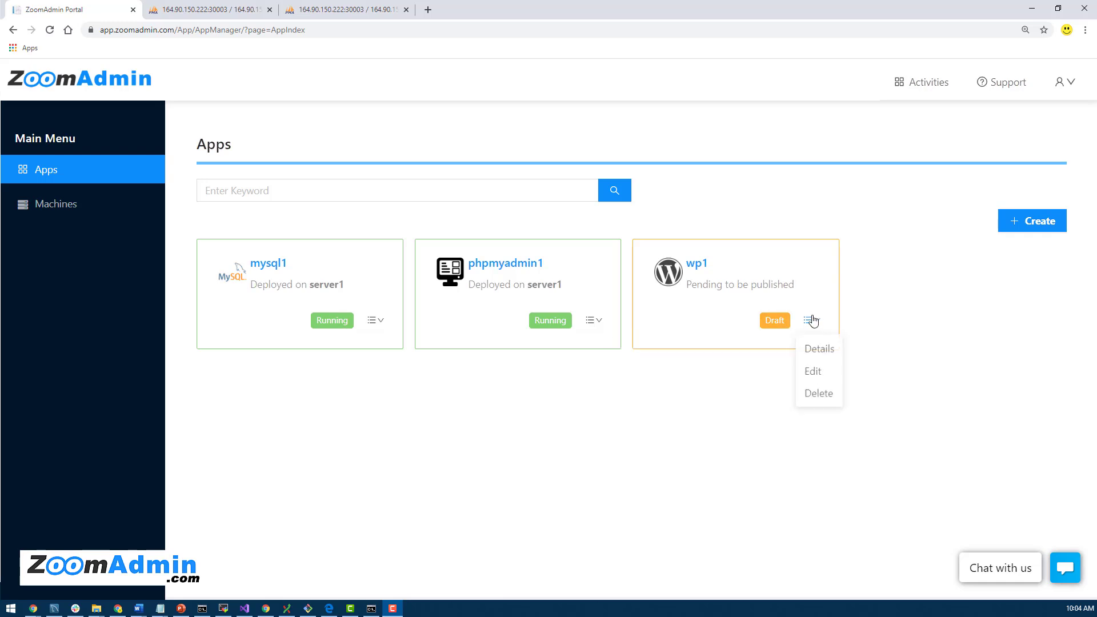
{"action": "mouse_move", "coordinate": [811, 322]}
{"action": "left_click", "coordinate": [814, 371]}
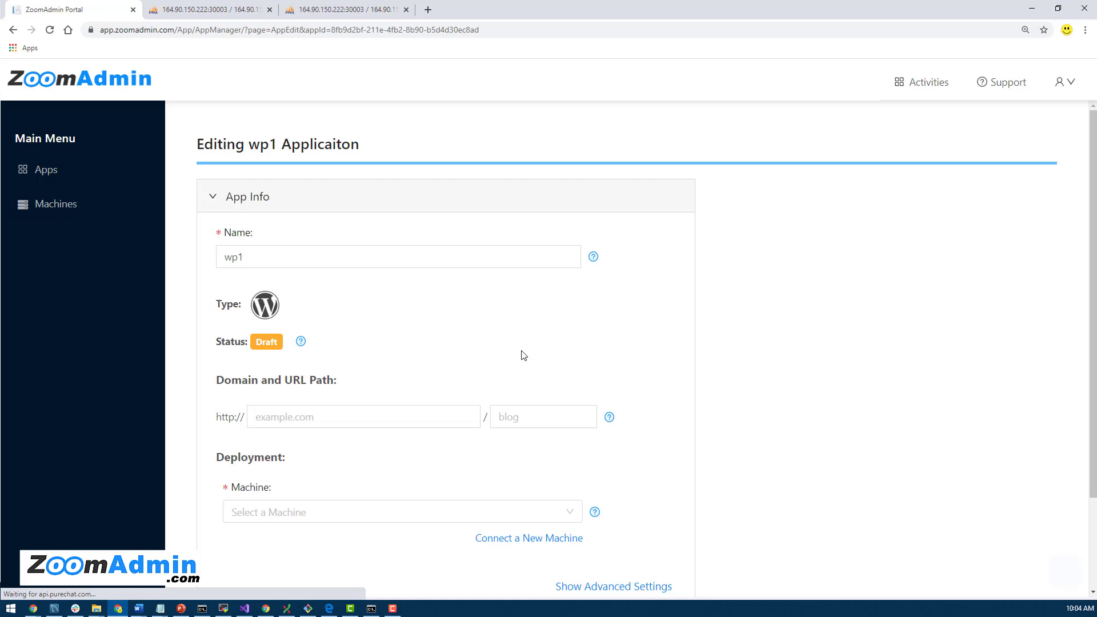
{"action": "scroll", "coordinate": [522, 355], "scroll_direction": "down", "scroll_amount": 2}
{"action": "left_click", "coordinate": [347, 407]}
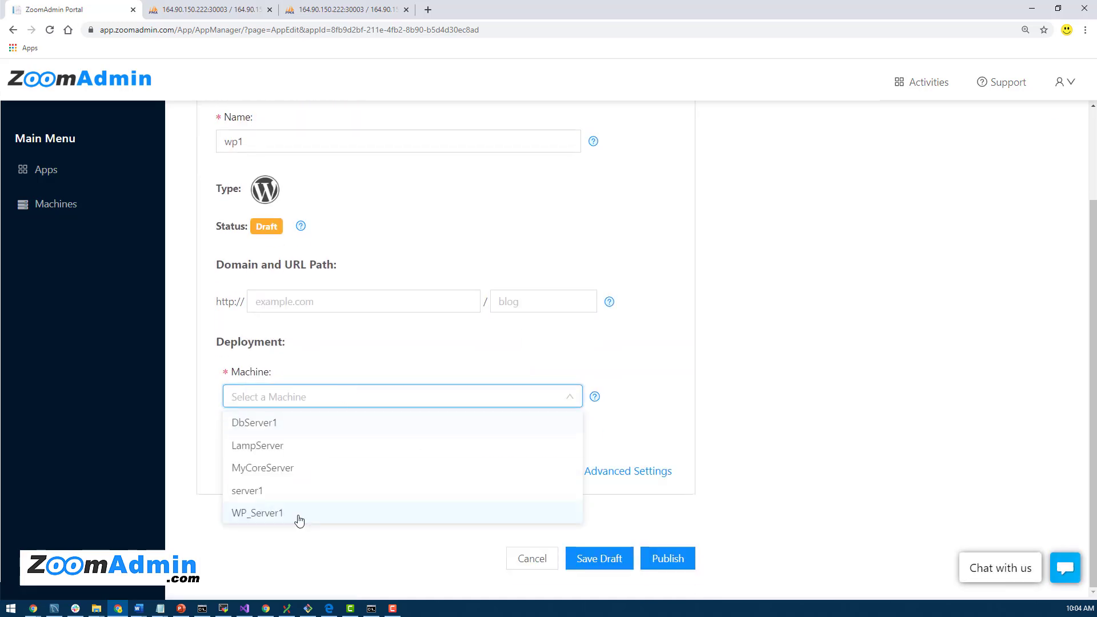
{"action": "left_click", "coordinate": [267, 491]}
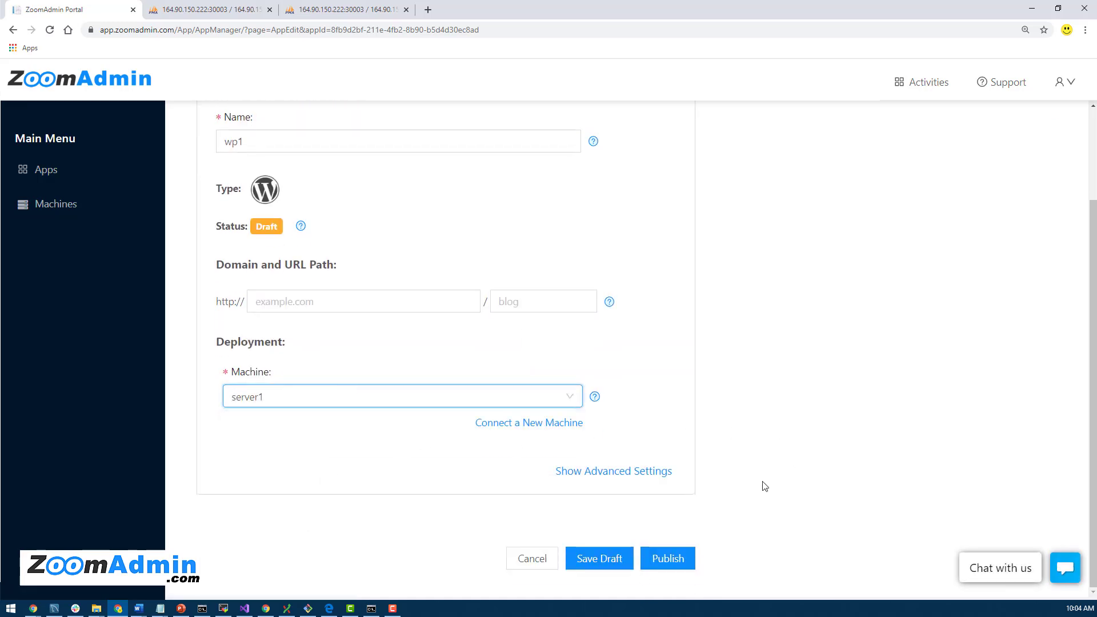
{"action": "left_click", "coordinate": [668, 558]}
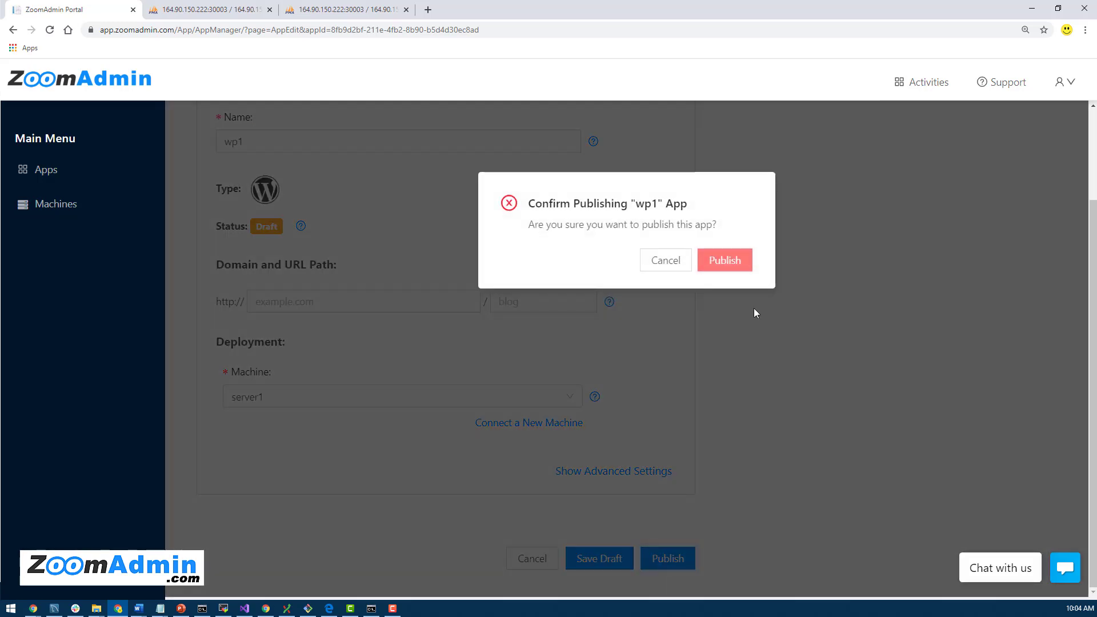
{"action": "left_click", "coordinate": [727, 259]}
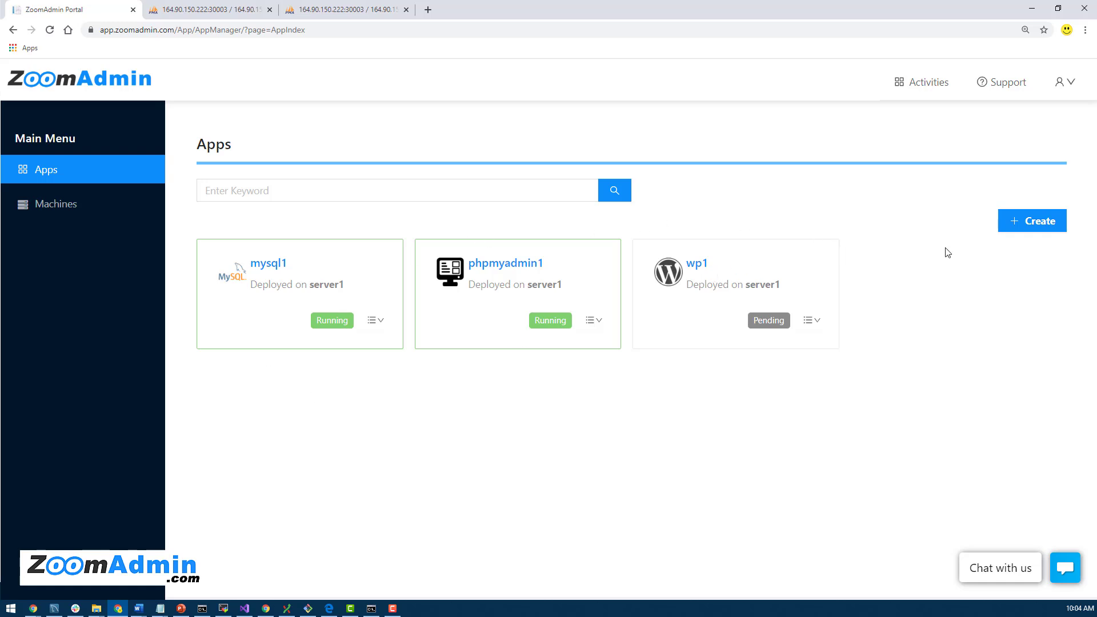
Step: Create a new WordPress app named wp2
{"action": "left_click", "coordinate": [1040, 221]}
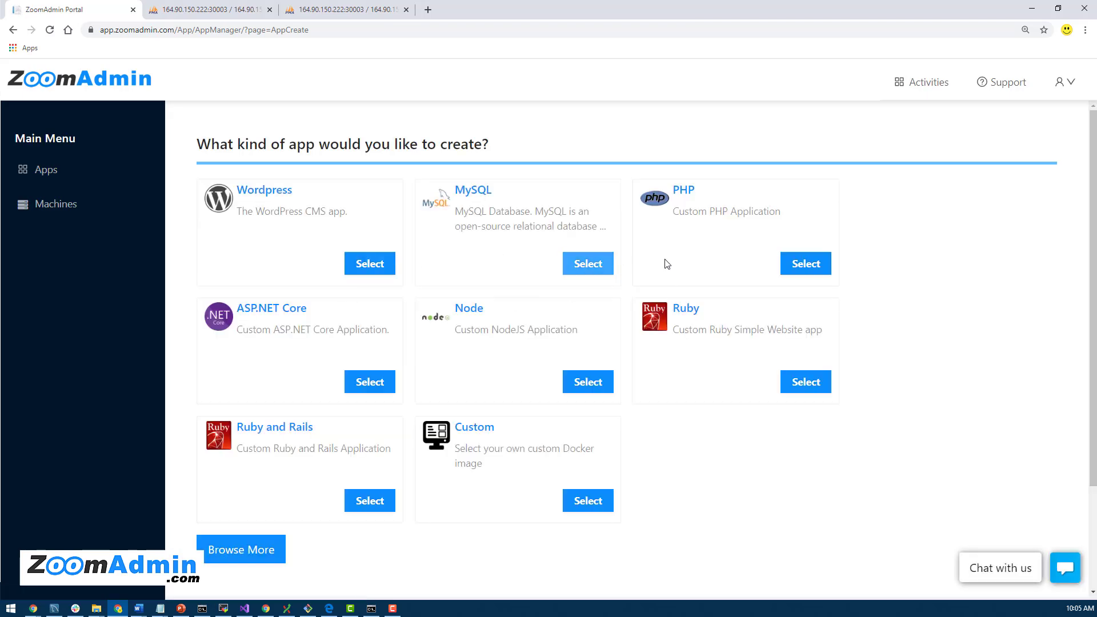
{"action": "left_click", "coordinate": [358, 265]}
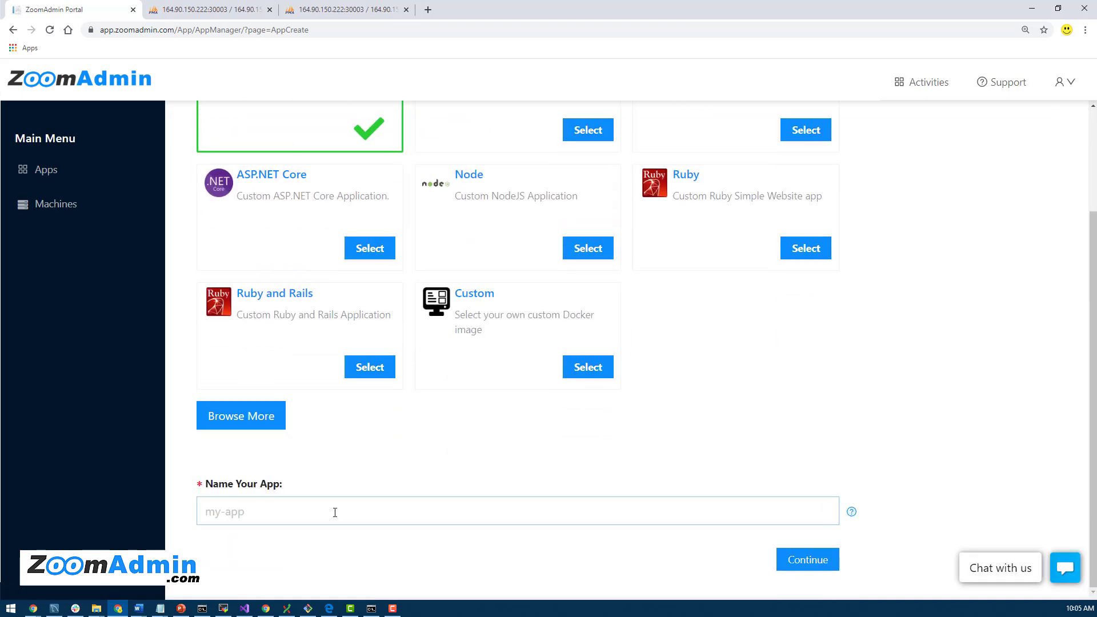
{"action": "type", "text": "wp2"}
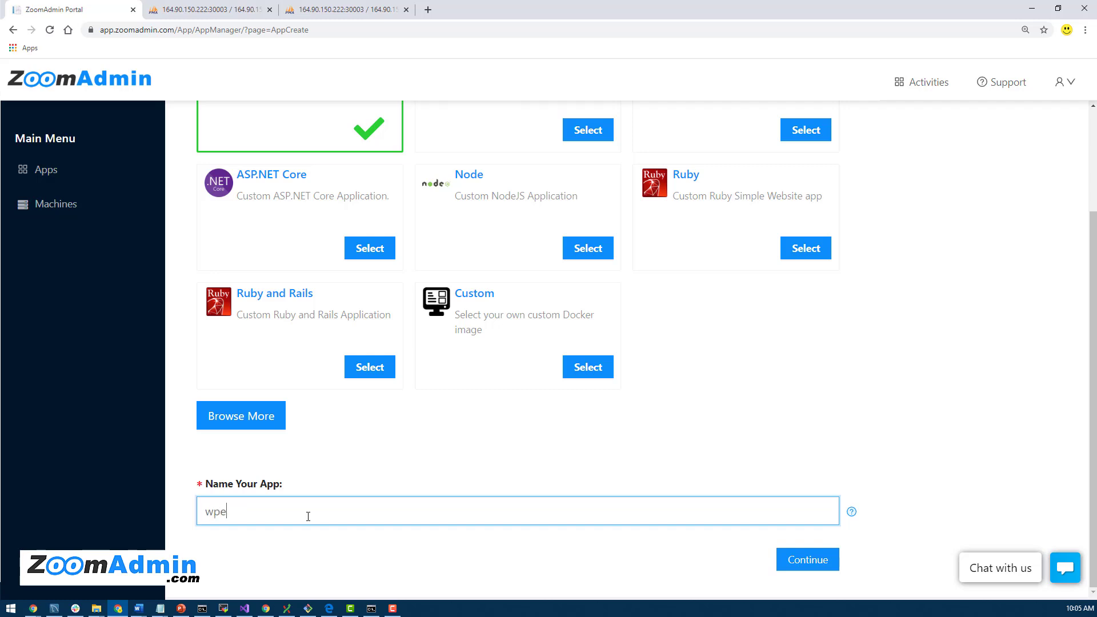
{"action": "left_click", "coordinate": [812, 563]}
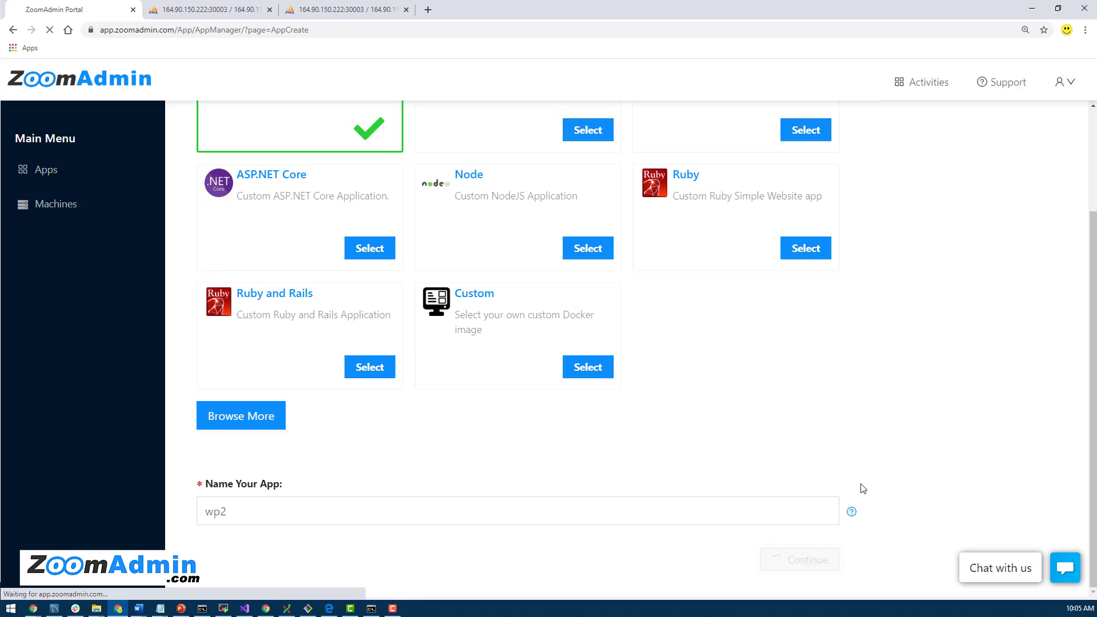
{"action": "left_click", "coordinate": [242, 515]}
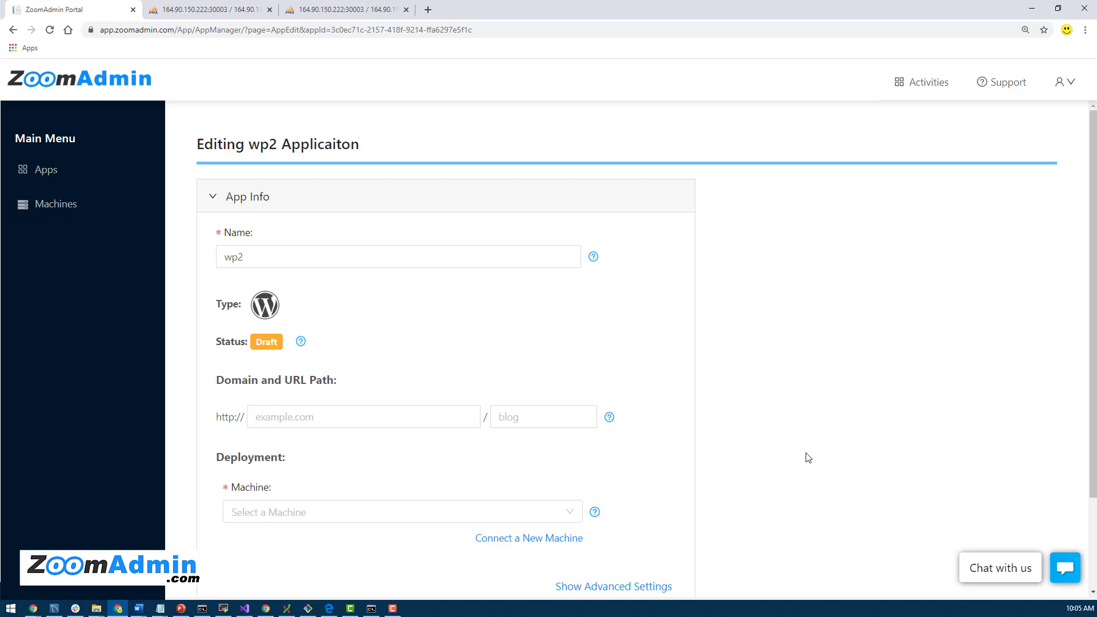
Step: Choose server1 as wp2's machine, then publish it and confirm
{"action": "scroll", "coordinate": [812, 492], "scroll_direction": "down", "scroll_amount": 2}
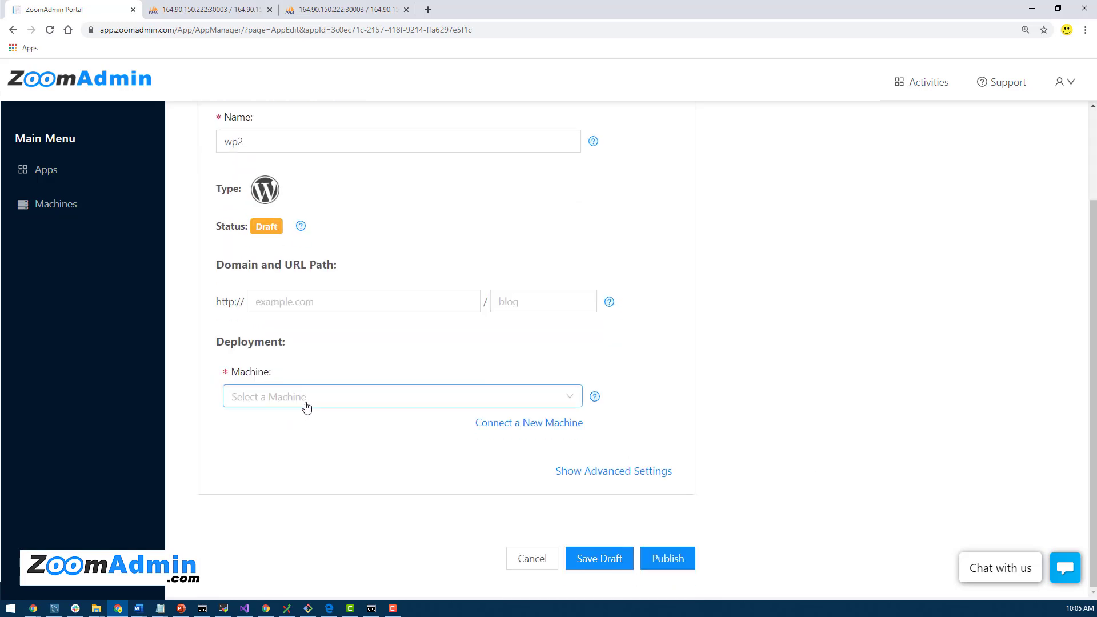
{"action": "left_click", "coordinate": [306, 400]}
{"action": "left_click", "coordinate": [282, 495]}
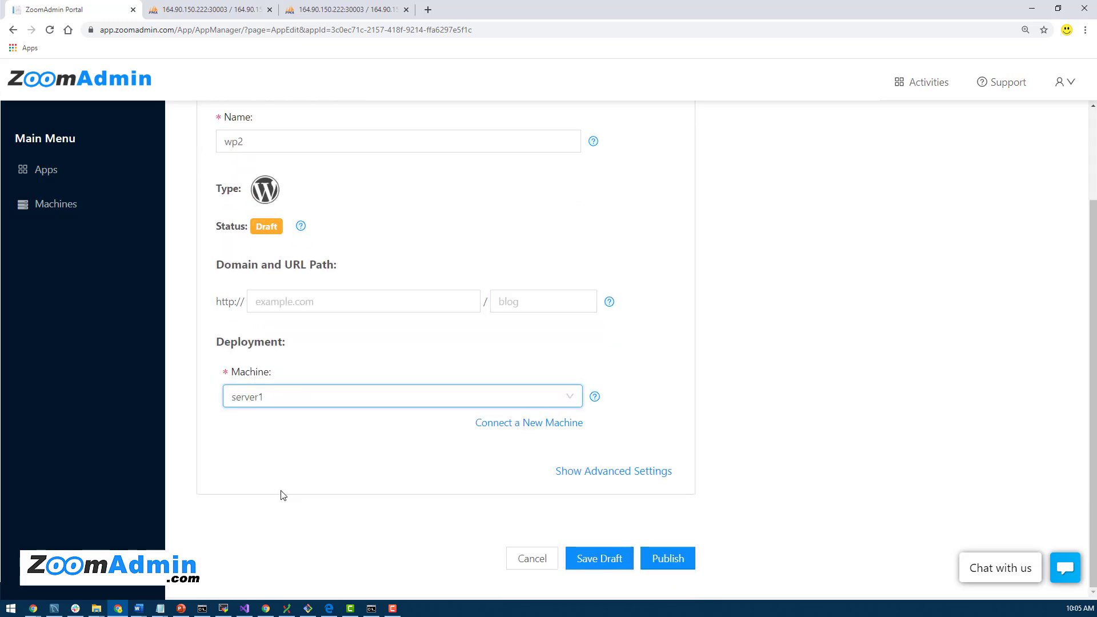
{"action": "left_click", "coordinate": [682, 559]}
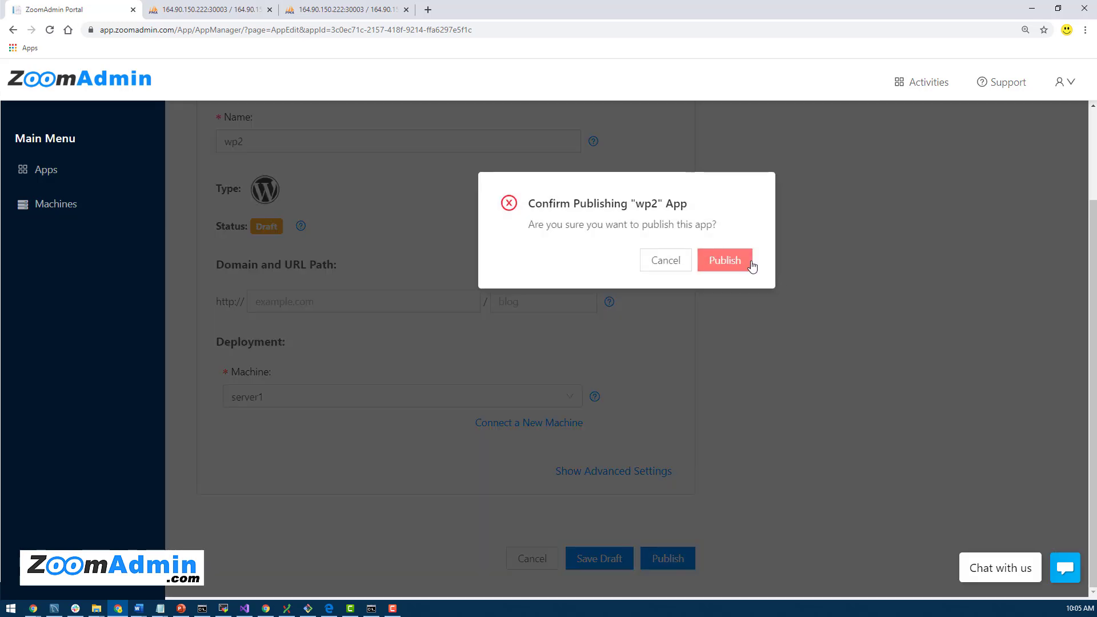
{"action": "left_click", "coordinate": [727, 264]}
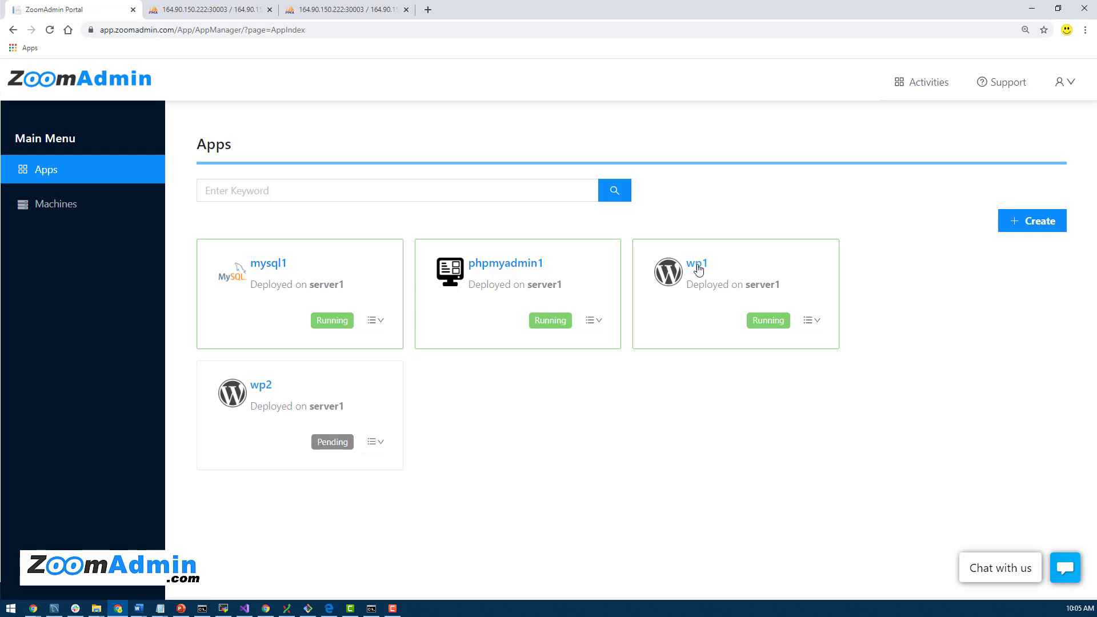
Step: From wp1's app details, open its public URL at 164.90.150.222:30001
{"action": "left_click", "coordinate": [697, 264]}
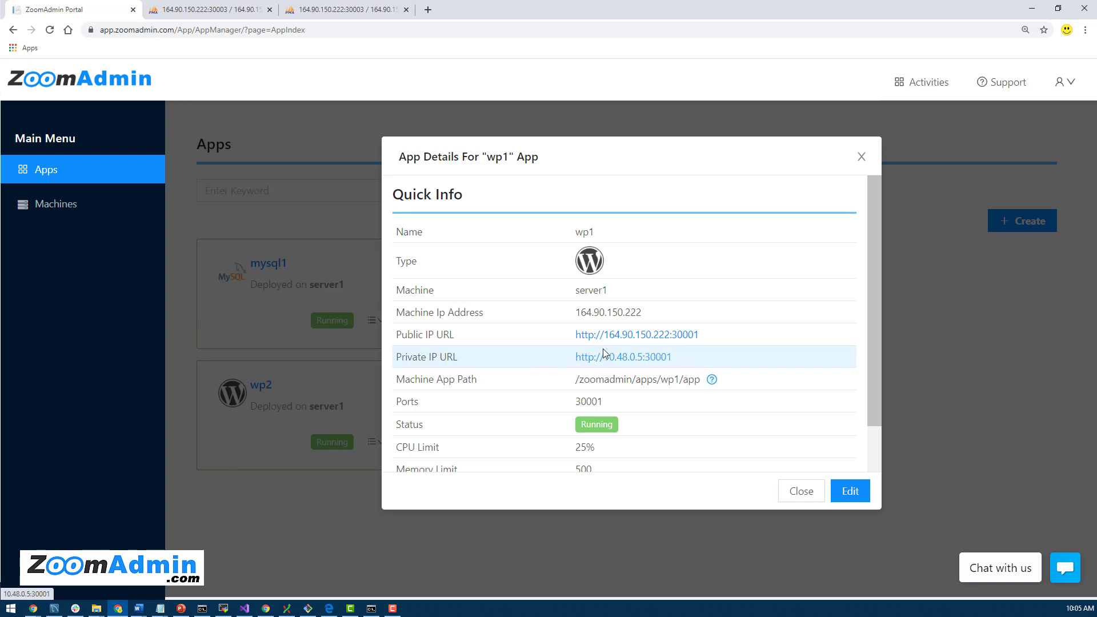
{"action": "left_click", "coordinate": [641, 337]}
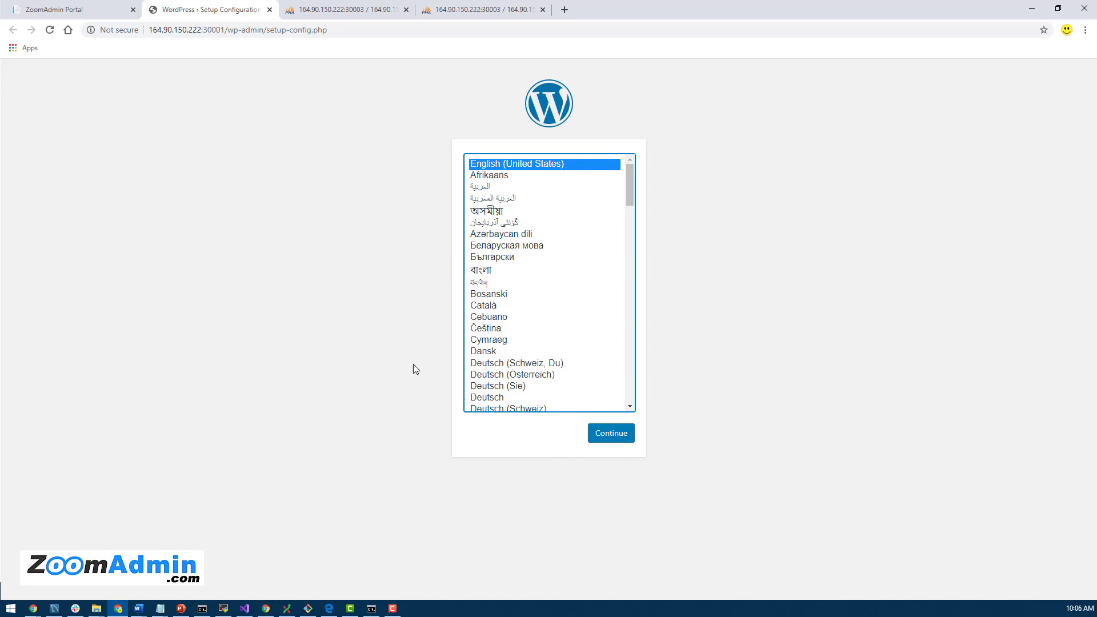
Step: Continue the setup in English and set the database name to wordpress1
{"action": "left_click", "coordinate": [610, 437]}
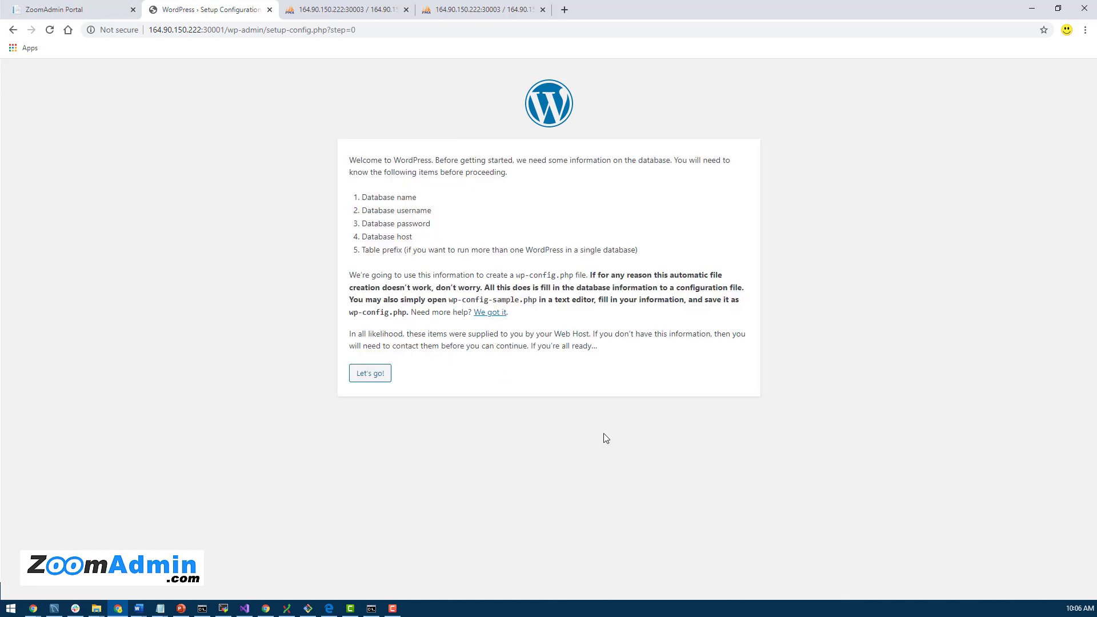
{"action": "left_click", "coordinate": [369, 374]}
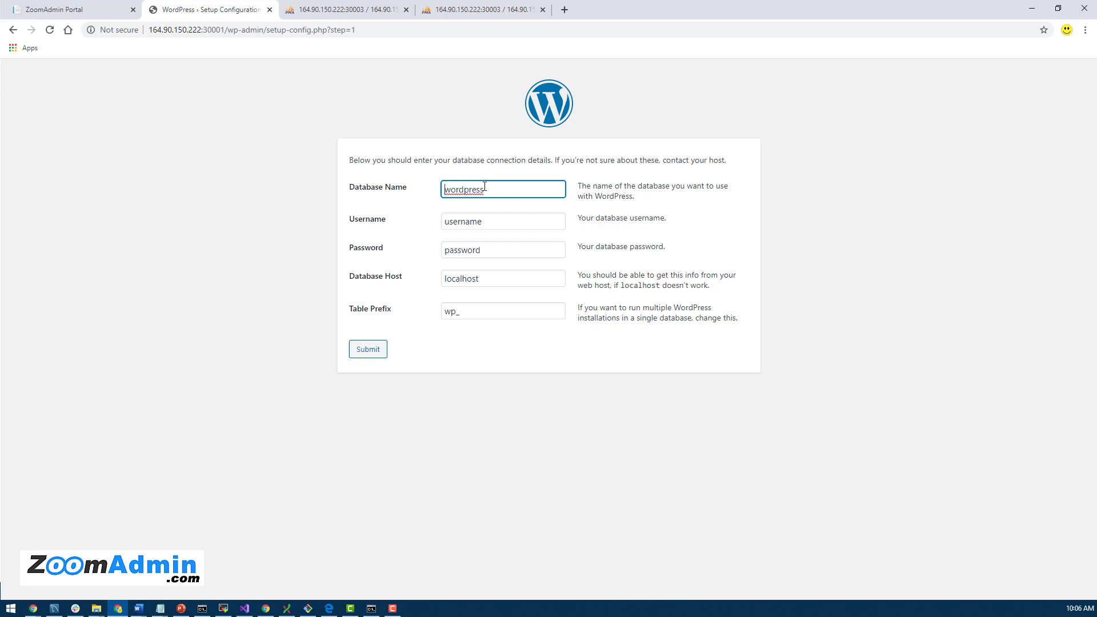
{"action": "left_click_drag", "start_coordinate": [504, 190], "coordinate": [435, 194]}
{"action": "left_click", "coordinate": [497, 191]}
{"action": "type", "text": "1"}
{"action": "left_click", "coordinate": [344, 10]}
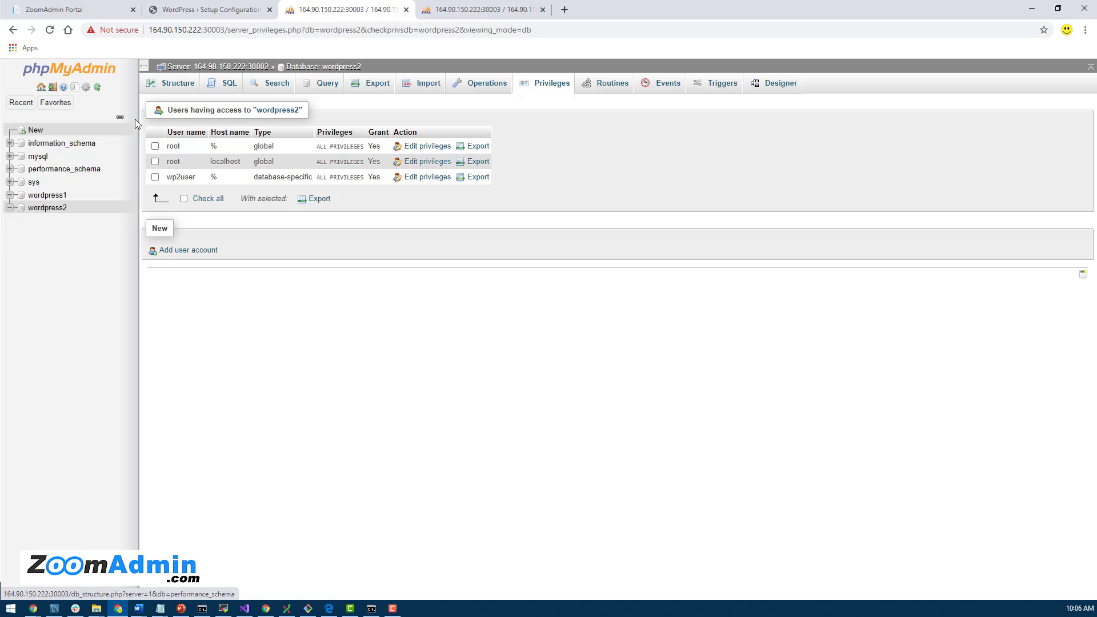
{"action": "left_click", "coordinate": [195, 10]}
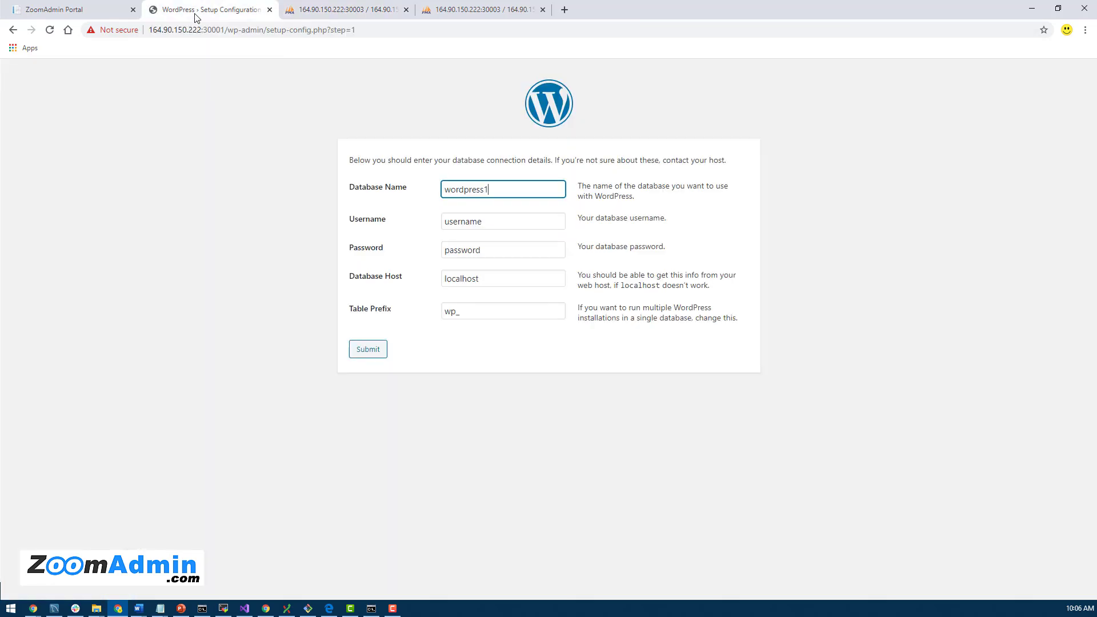
Step: Enter username wp1user and paste the database password into the form
{"action": "left_click", "coordinate": [489, 227]}
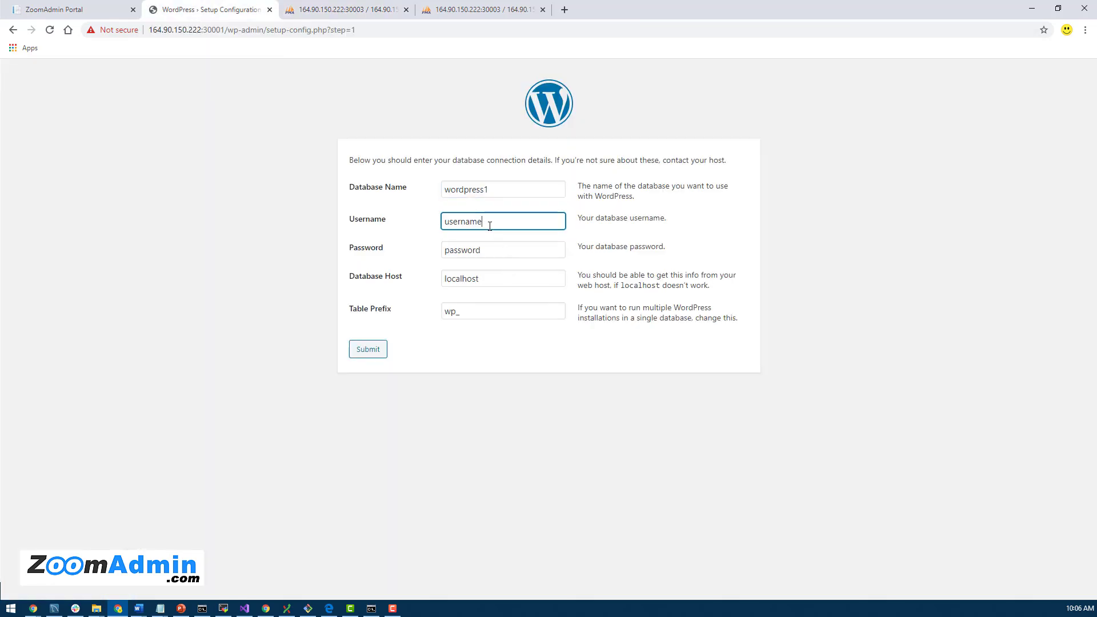
{"action": "double_click", "coordinate": [490, 227]}
{"action": "type", "text": "wp1"}
{"action": "key", "text": "alt+Tab"}
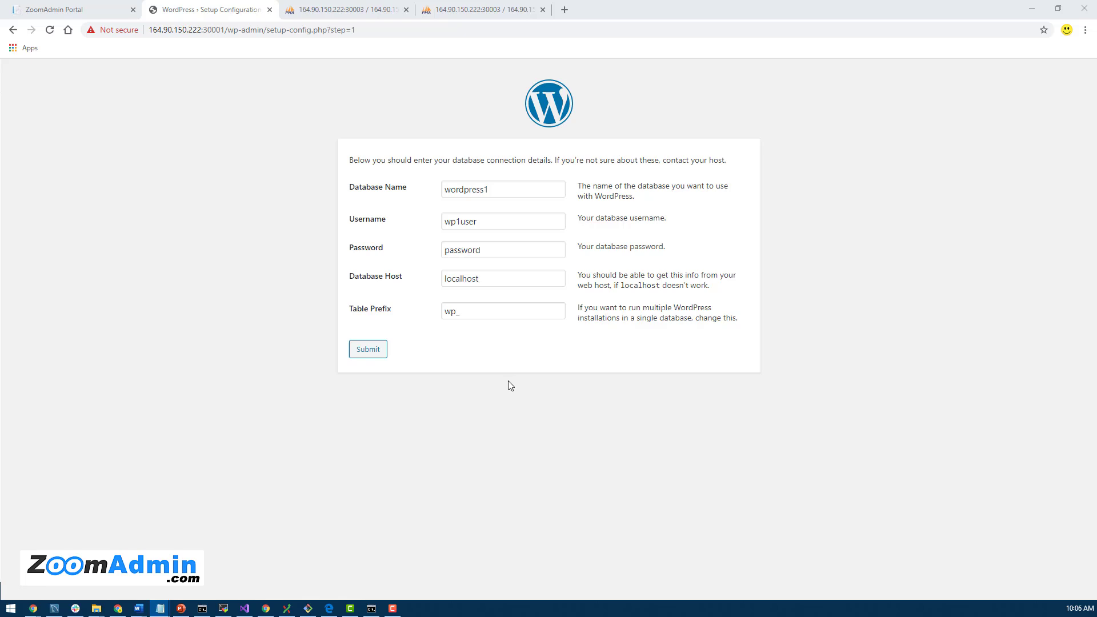
{"action": "left_click", "coordinate": [506, 250]}
{"action": "double_click", "coordinate": [506, 250]}
{"action": "key", "text": "ctrl+v"}
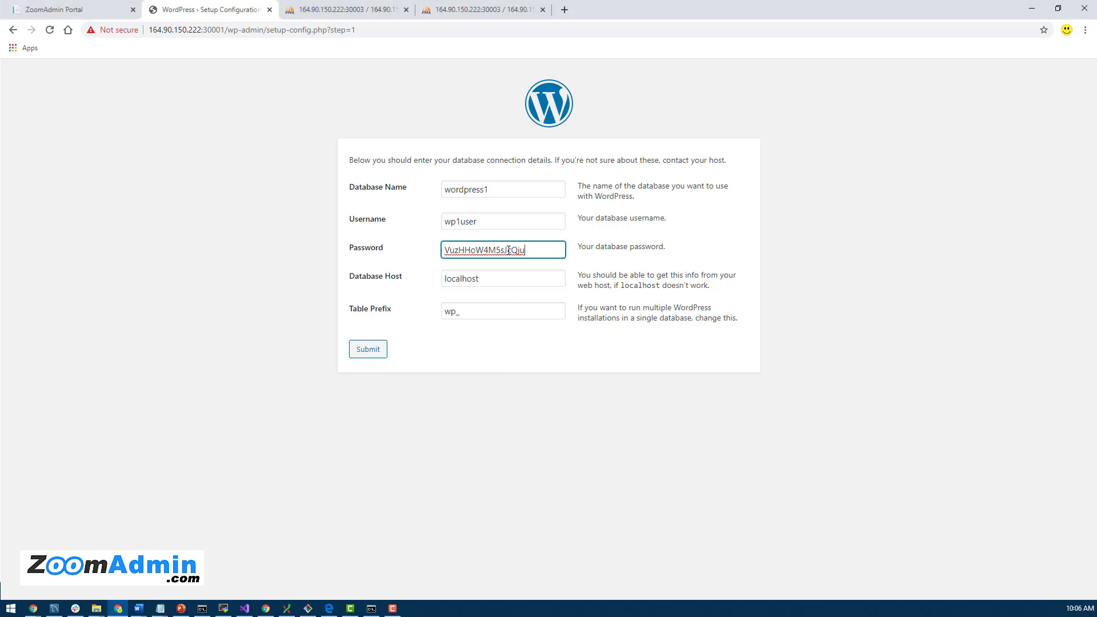
{"action": "left_click", "coordinate": [487, 279]}
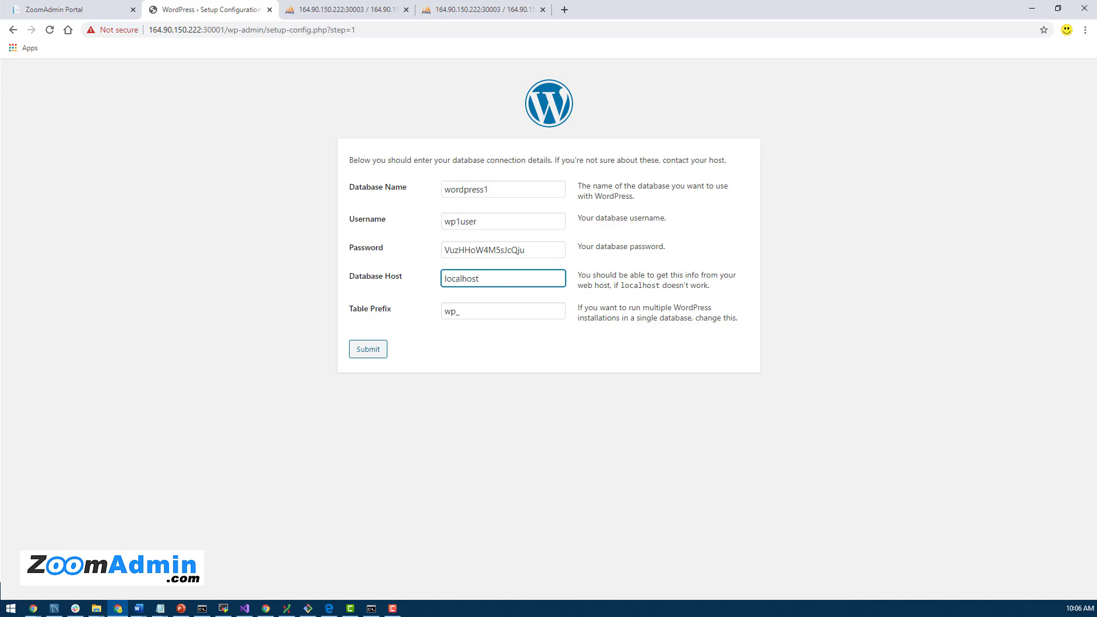
Step: Copy mysql1 from the notes, set it as the Database Host, and submit the form
{"action": "key", "text": "alt+Tab"}
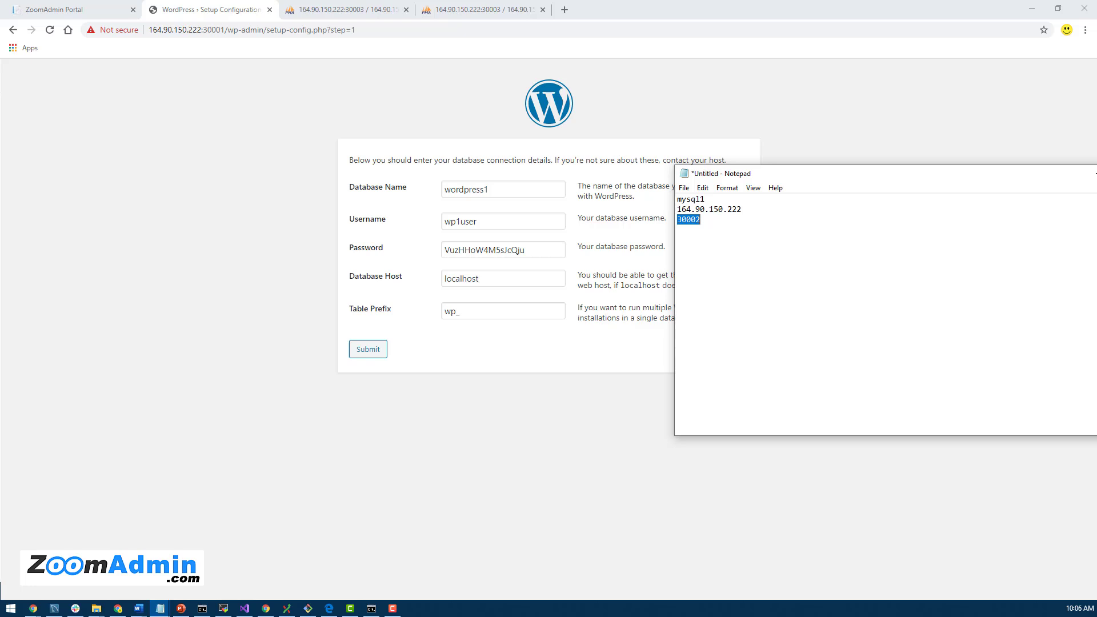
{"action": "double_click", "coordinate": [692, 200]}
{"action": "left_click_drag", "start_coordinate": [756, 212], "coordinate": [661, 213]}
{"action": "key", "text": "BackSpace"}
{"action": "left_click_drag", "start_coordinate": [715, 199], "coordinate": [671, 196]}
{"action": "key", "text": "ctrl+c"}
{"action": "double_click", "coordinate": [534, 285]}
{"action": "key", "text": "ctrl+v"}
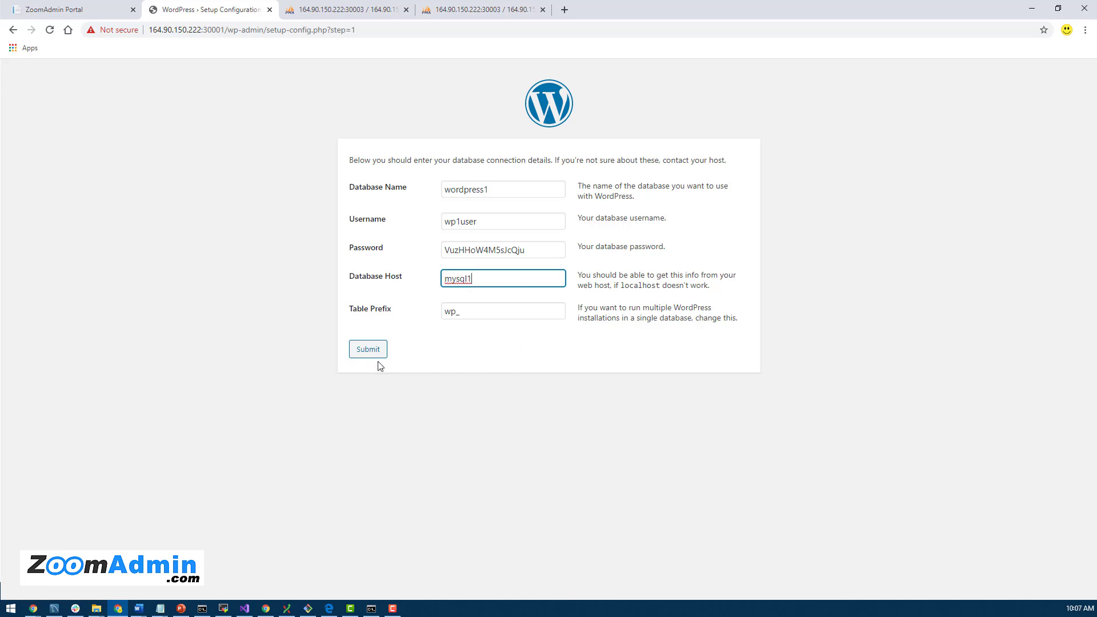
{"action": "left_click", "coordinate": [369, 350]}
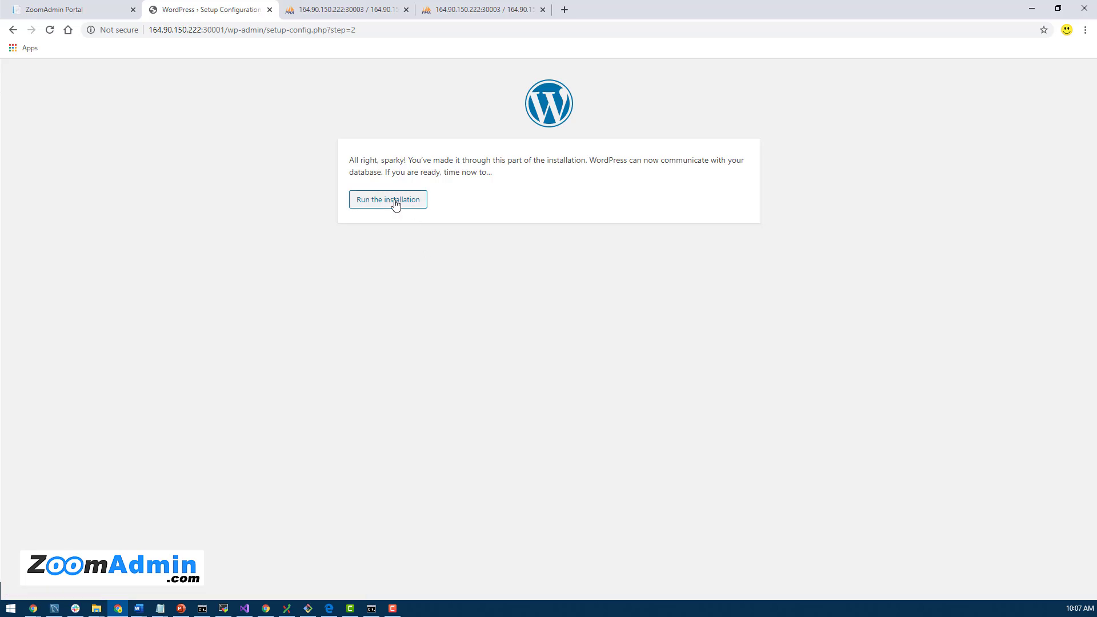
Step: Start the installation with site title Wordpress1 and admin username zoomadmin, saving the generated password
{"action": "left_click", "coordinate": [394, 203]}
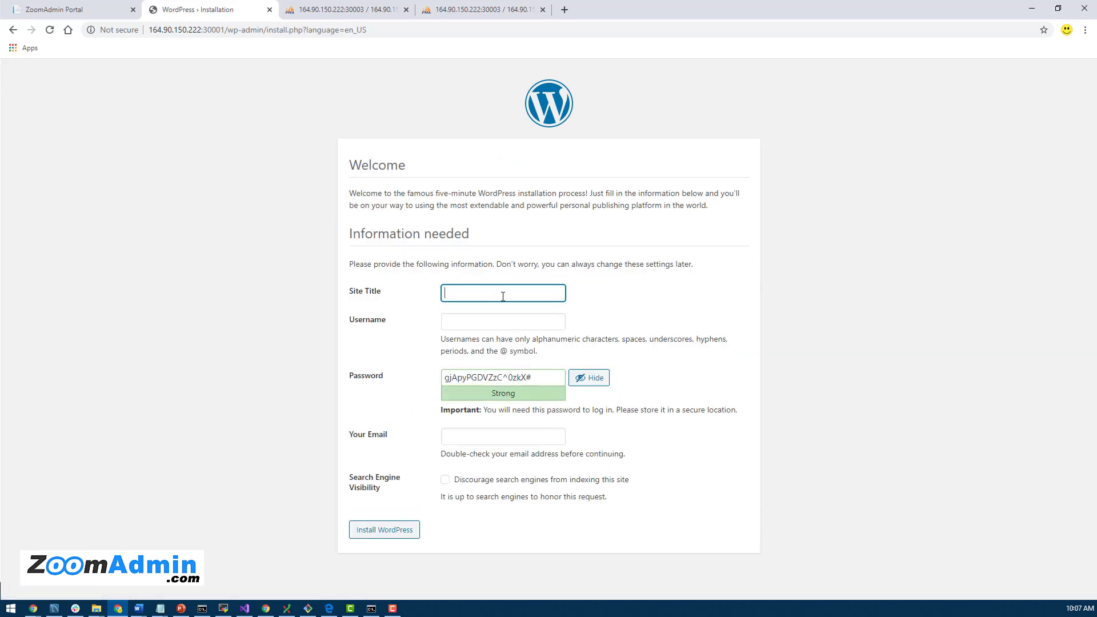
{"action": "type", "text": "Wordpress1"}
{"action": "left_click", "coordinate": [480, 324]}
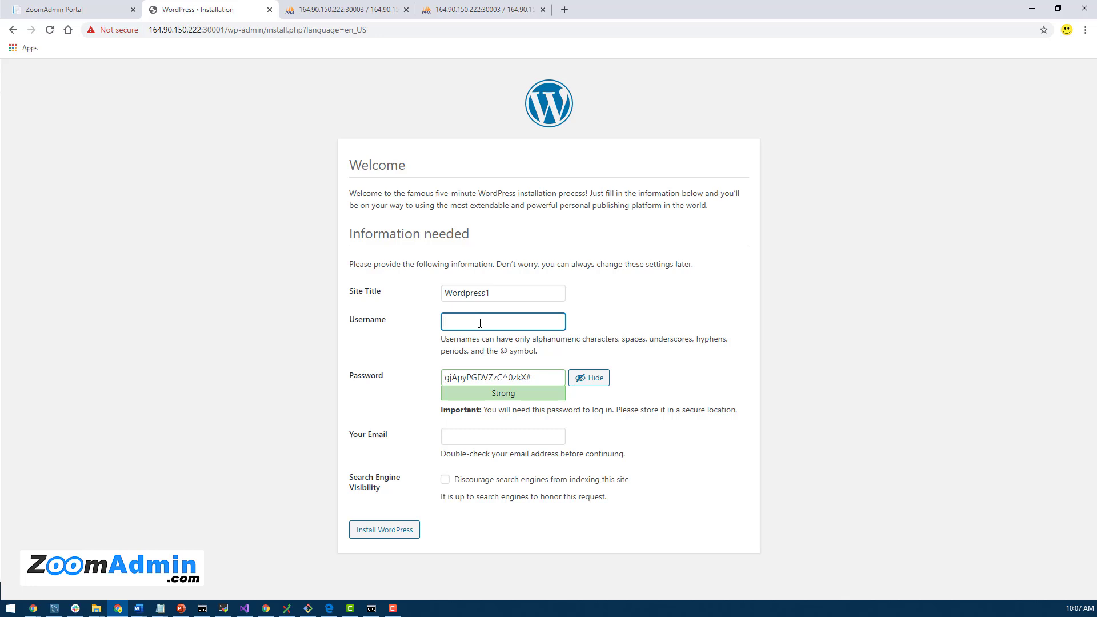
{"action": "type", "text": "zoomadmin"}
{"action": "double_click", "coordinate": [486, 323]}
{"action": "left_click", "coordinate": [489, 324]}
{"action": "left_click_drag", "start_coordinate": [549, 377], "coordinate": [404, 380]}
{"action": "left_click", "coordinate": [160, 608]}
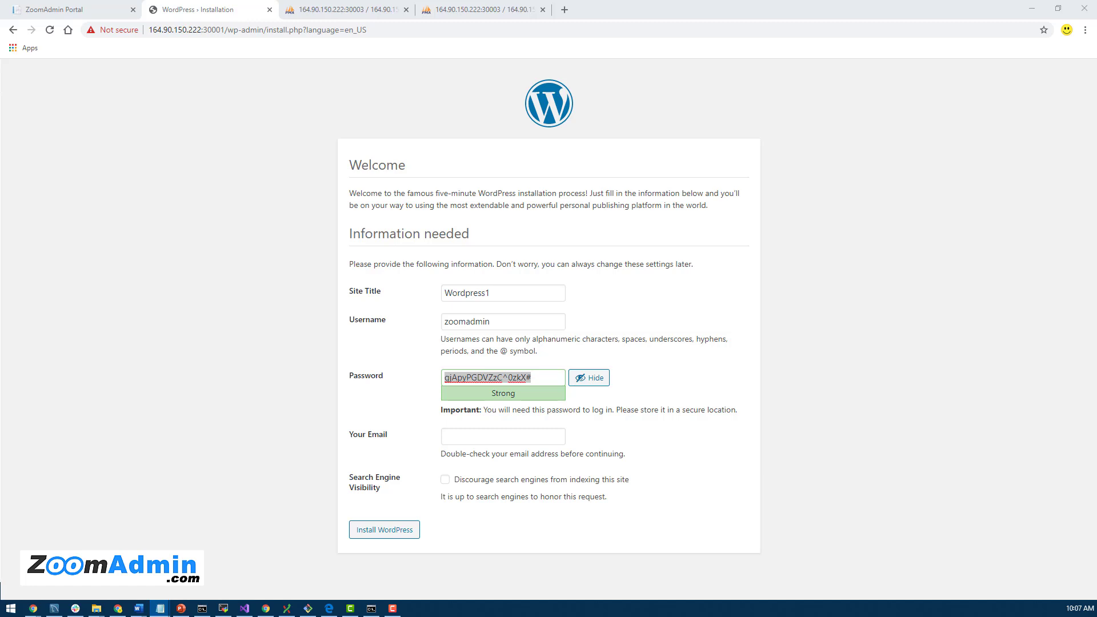
{"action": "left_click", "coordinate": [552, 324]}
{"action": "double_click", "coordinate": [552, 325]}
{"action": "key", "text": "ctrl+c"}
Step: Enter the admin's e-mail address and submit the installation
{"action": "left_click", "coordinate": [484, 437]}
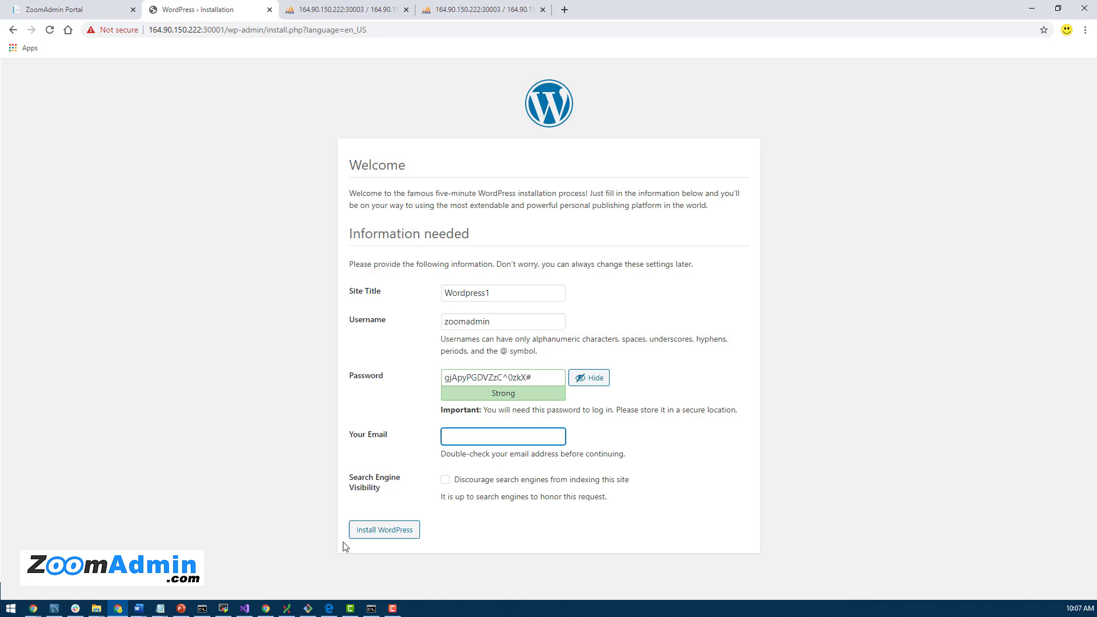
{"action": "left_click", "coordinate": [383, 534]}
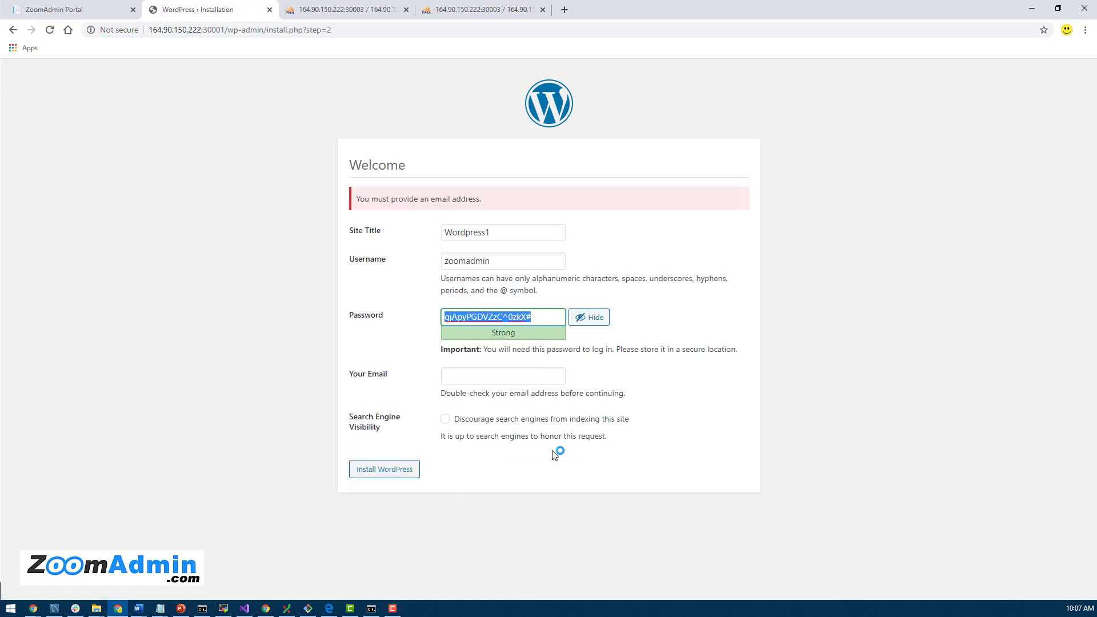
{"action": "left_click", "coordinate": [471, 377]}
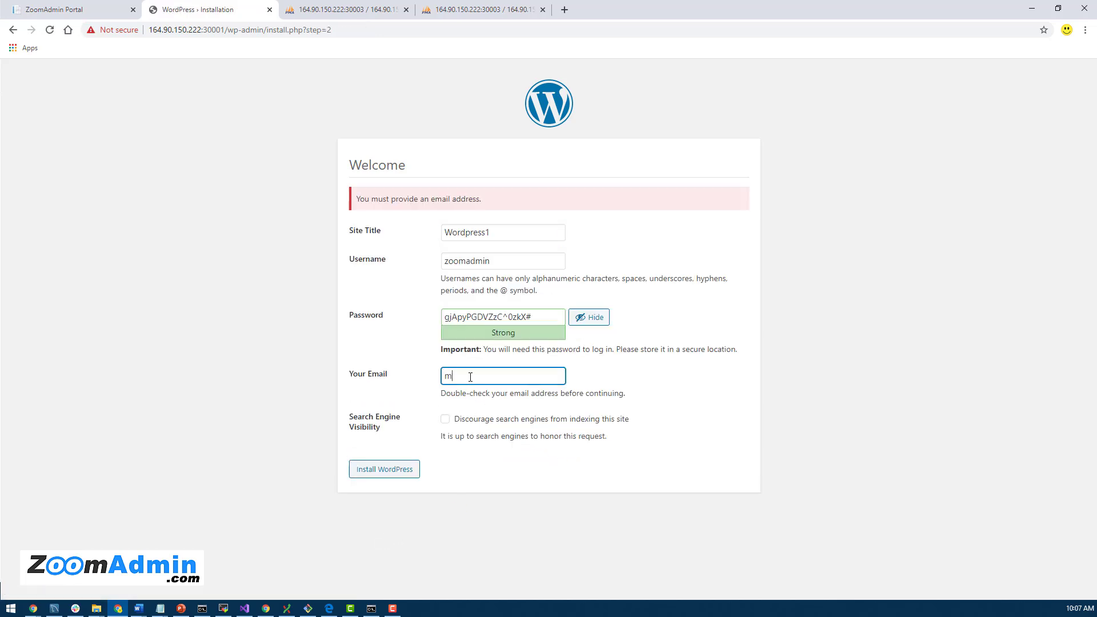
{"action": "left_click", "coordinate": [383, 469]}
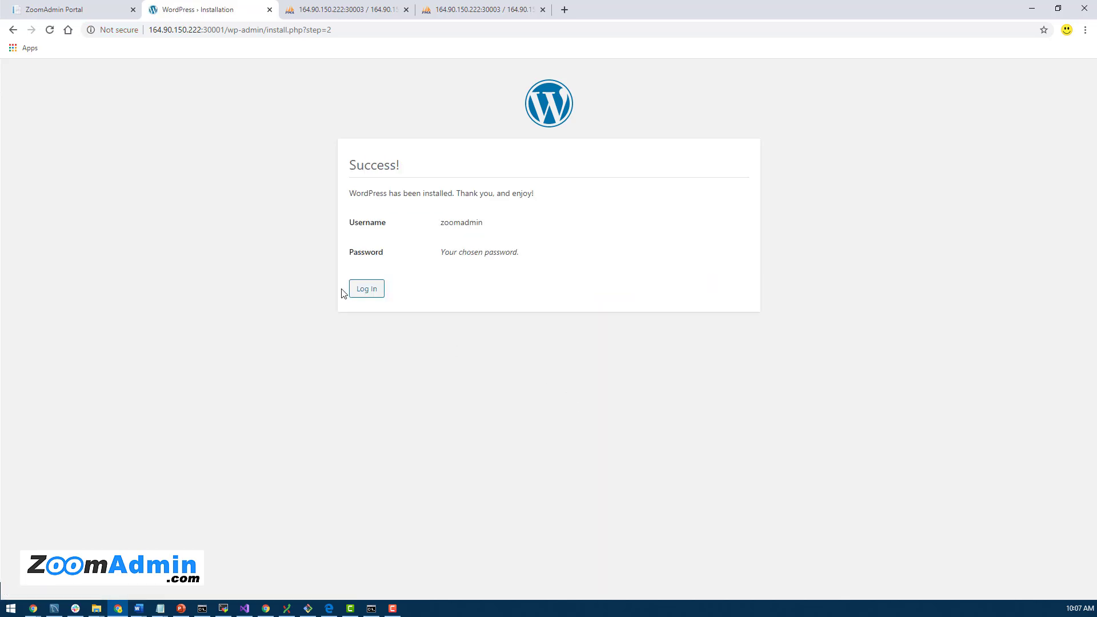
Step: Log in to Wordpress1 by pasting the saved admin username and password
{"action": "left_click", "coordinate": [368, 291]}
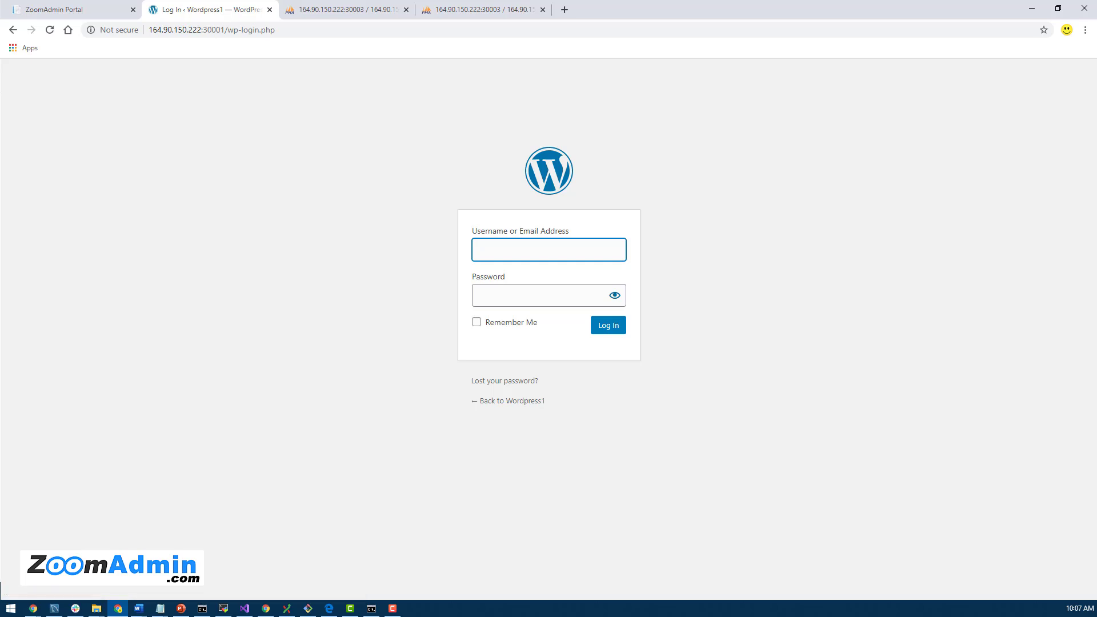
{"action": "key", "text": "alt+Tab"}
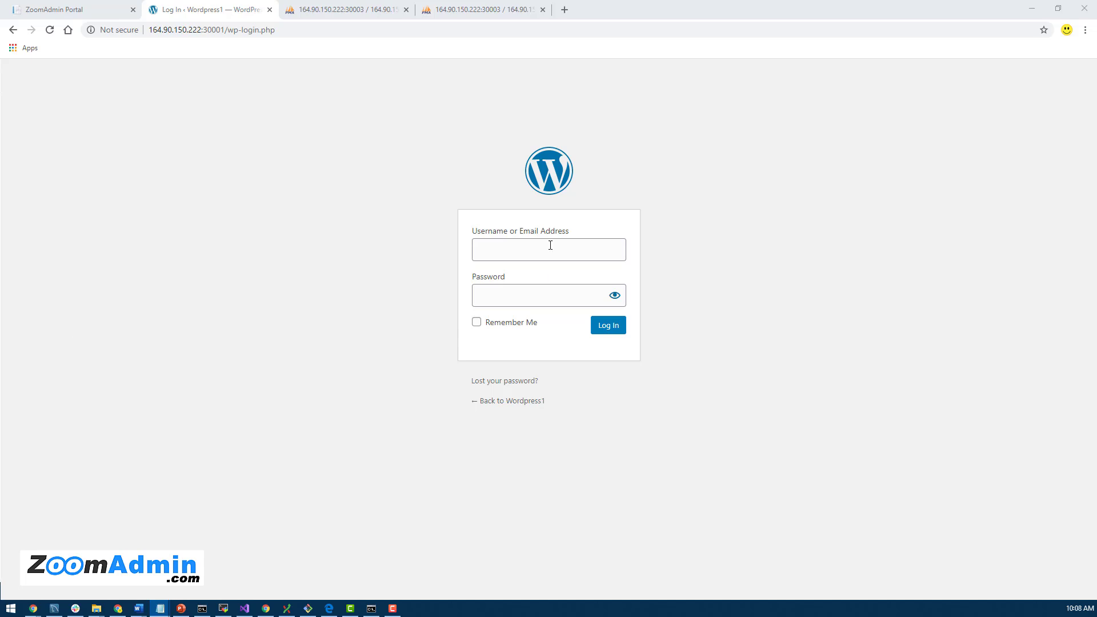
{"action": "key", "text": "alt+Tab"}
{"action": "key", "text": "ctrl+v"}
{"action": "key", "text": "alt+Tab"}
{"action": "left_click", "coordinate": [580, 292]}
{"action": "key", "text": "ctrl+v"}
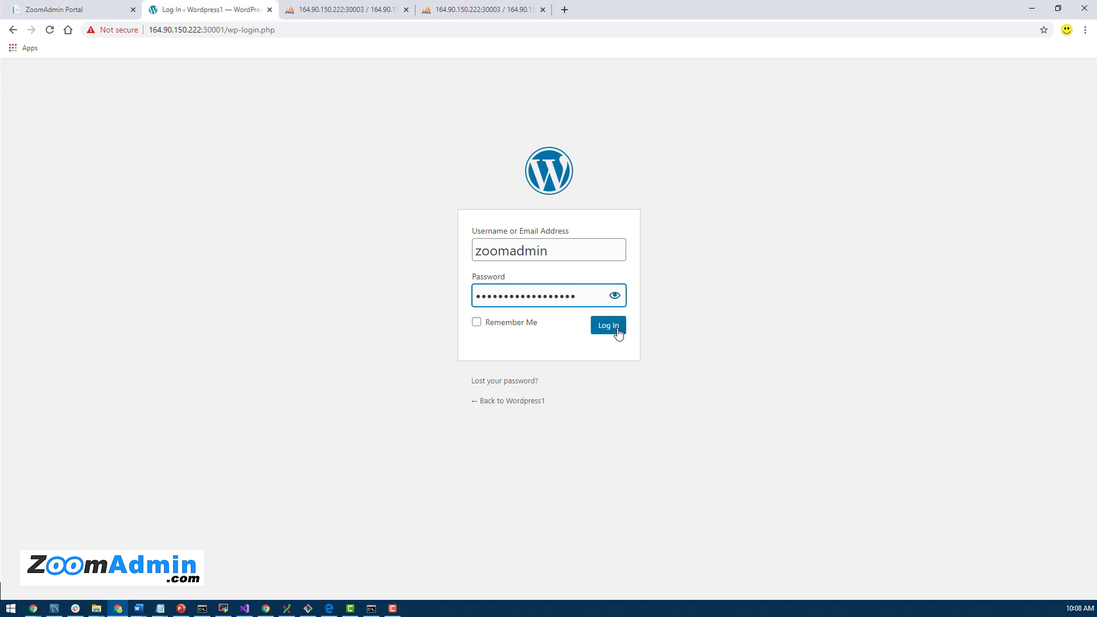
{"action": "left_click", "coordinate": [612, 326]}
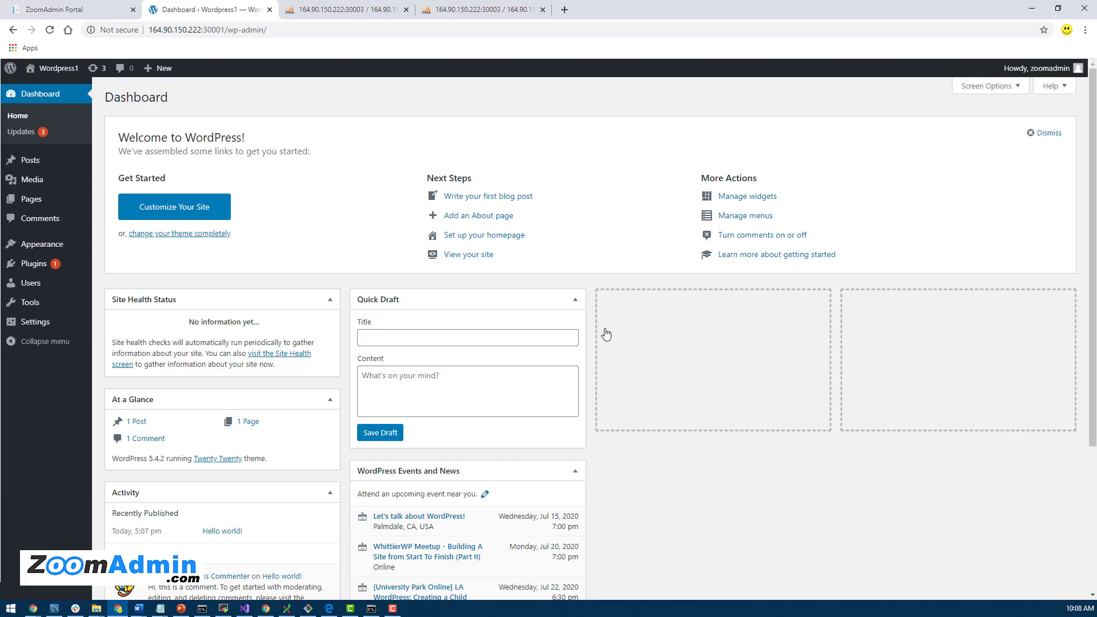
Step: Open wp1's public URL from ZoomAdmin and scroll the home page to find the Hello world! post
{"action": "left_click", "coordinate": [227, 31]}
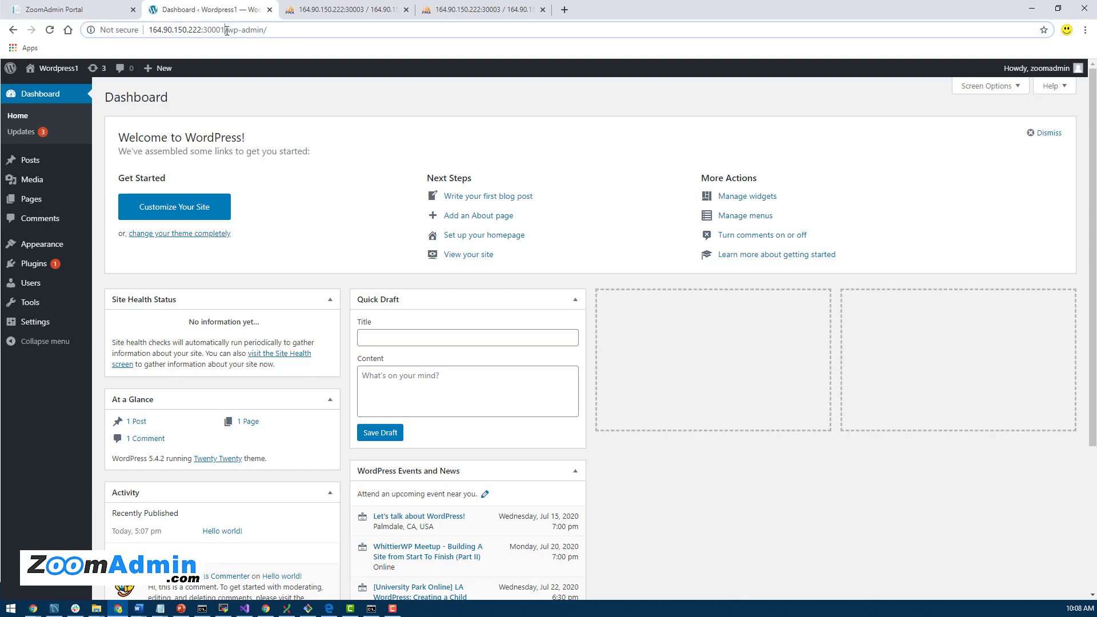
{"action": "left_click_drag", "start_coordinate": [227, 30], "coordinate": [379, 32]}
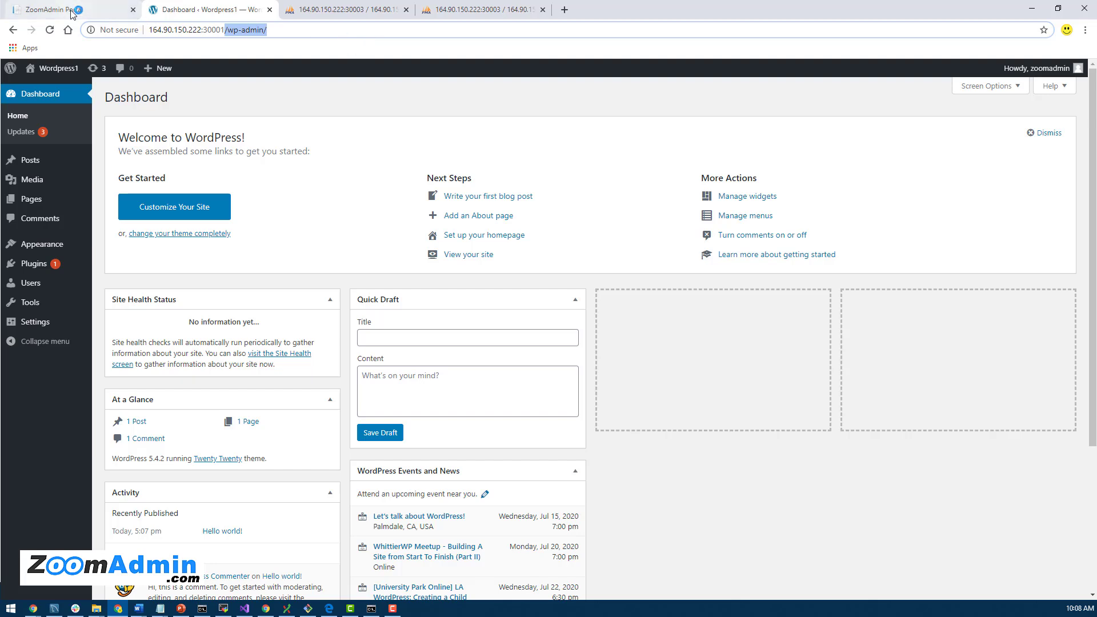
{"action": "left_click", "coordinate": [105, 9]}
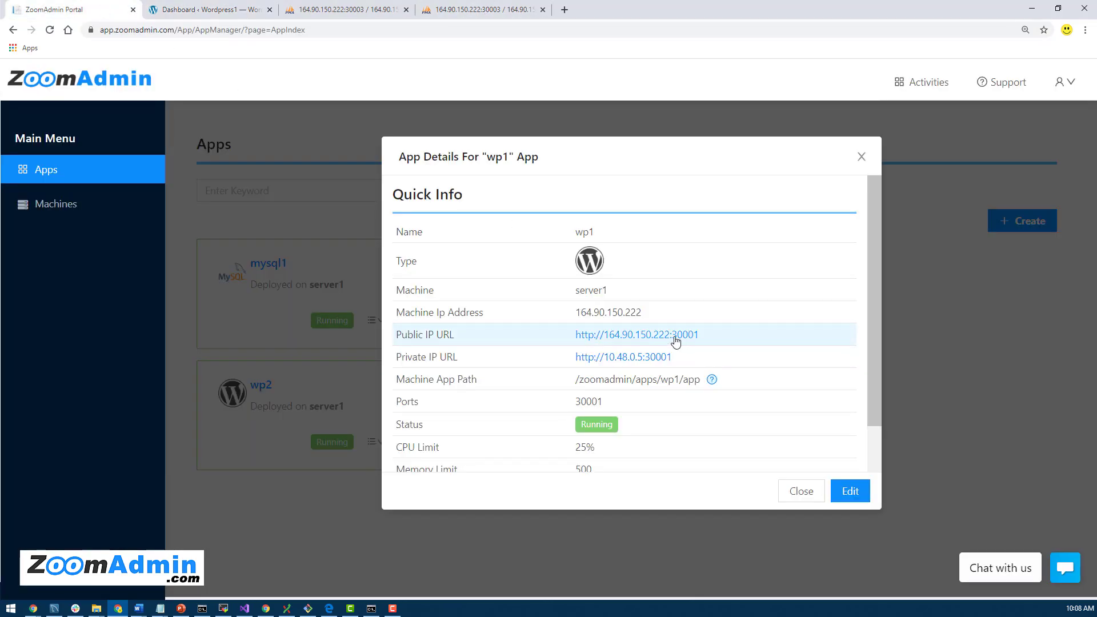
{"action": "left_click", "coordinate": [662, 338]}
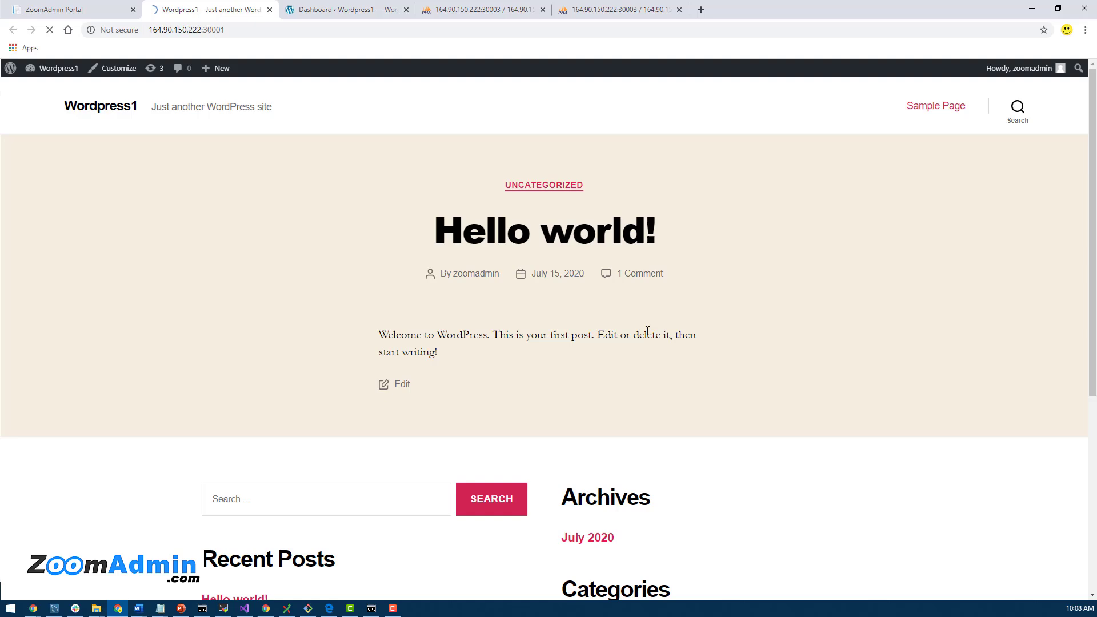
{"action": "scroll", "coordinate": [902, 359], "scroll_direction": "down", "scroll_amount": 5}
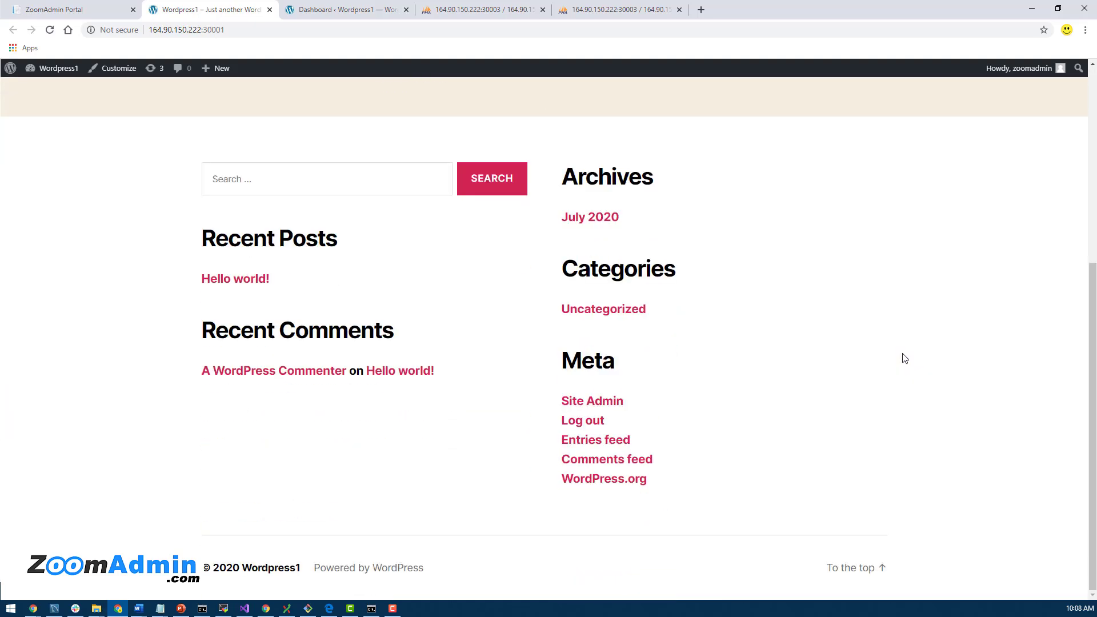
{"action": "scroll", "coordinate": [902, 359], "scroll_direction": "up", "scroll_amount": 5}
Step: Close wp1's App Details and open the details for wp2, served on port 30004
{"action": "left_click", "coordinate": [35, 11]}
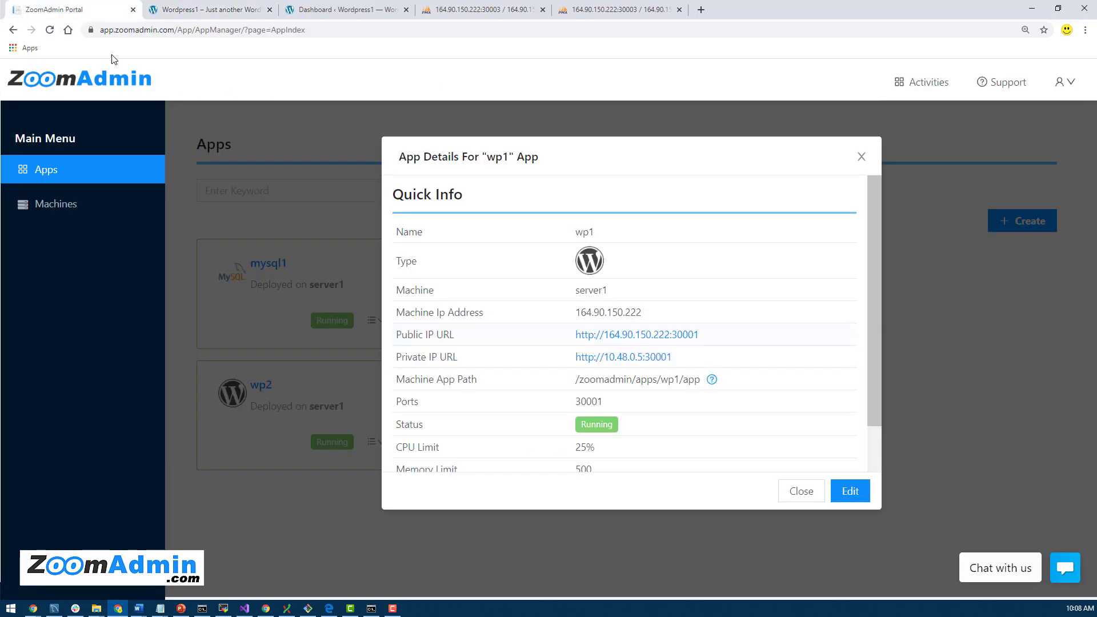
{"action": "left_click", "coordinate": [860, 158]}
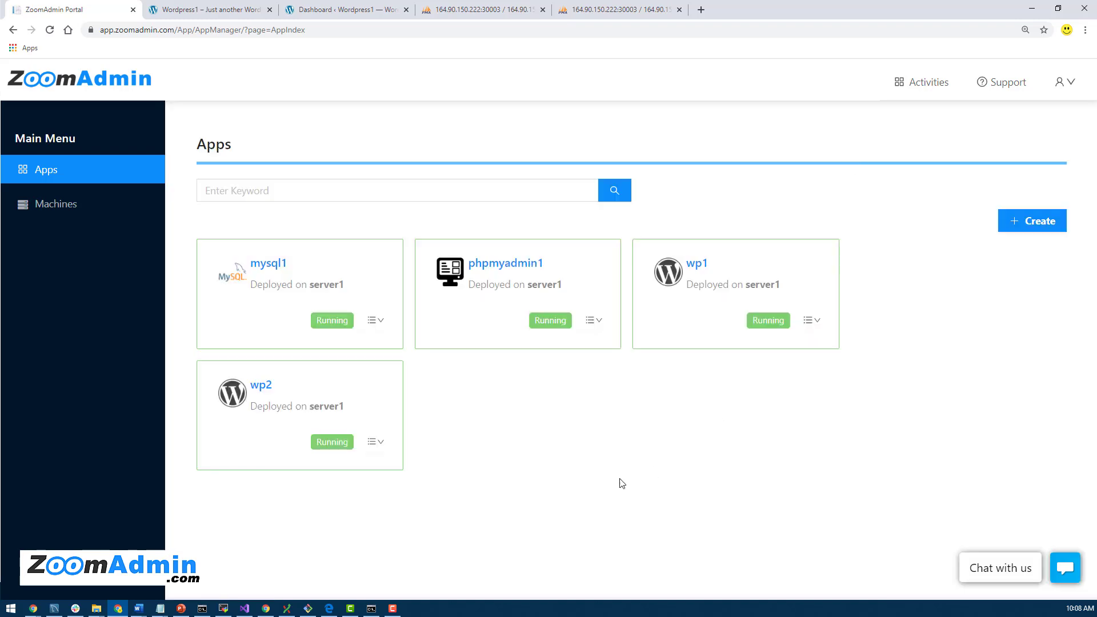
{"action": "left_click", "coordinate": [262, 389]}
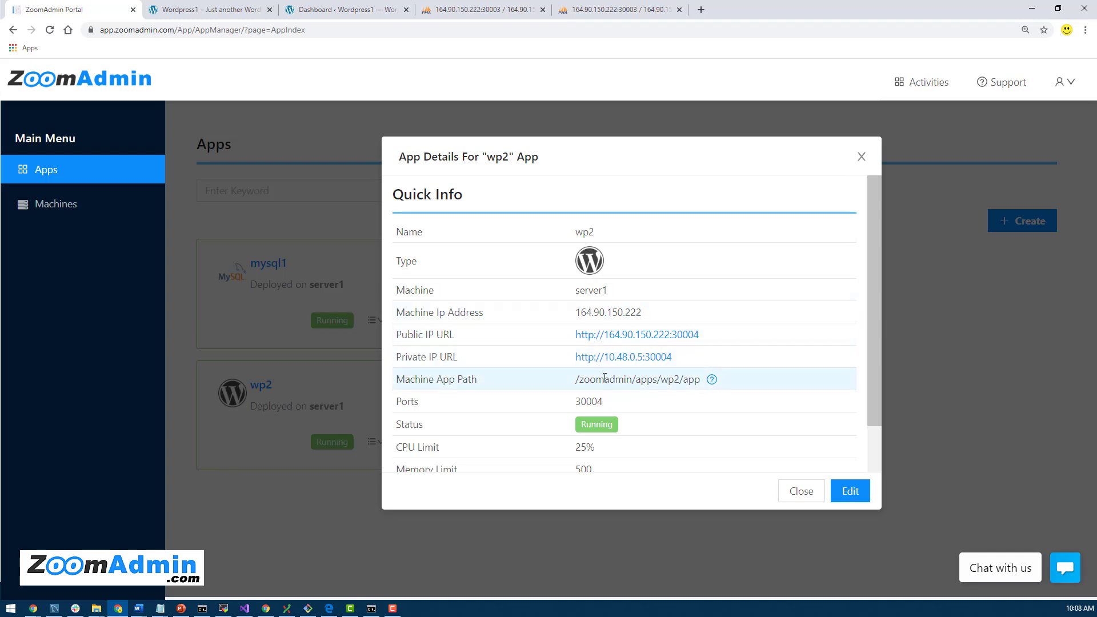
Step: Open wp2's public URL, continue in English, and set the database name to wordpress2
{"action": "left_click", "coordinate": [646, 338]}
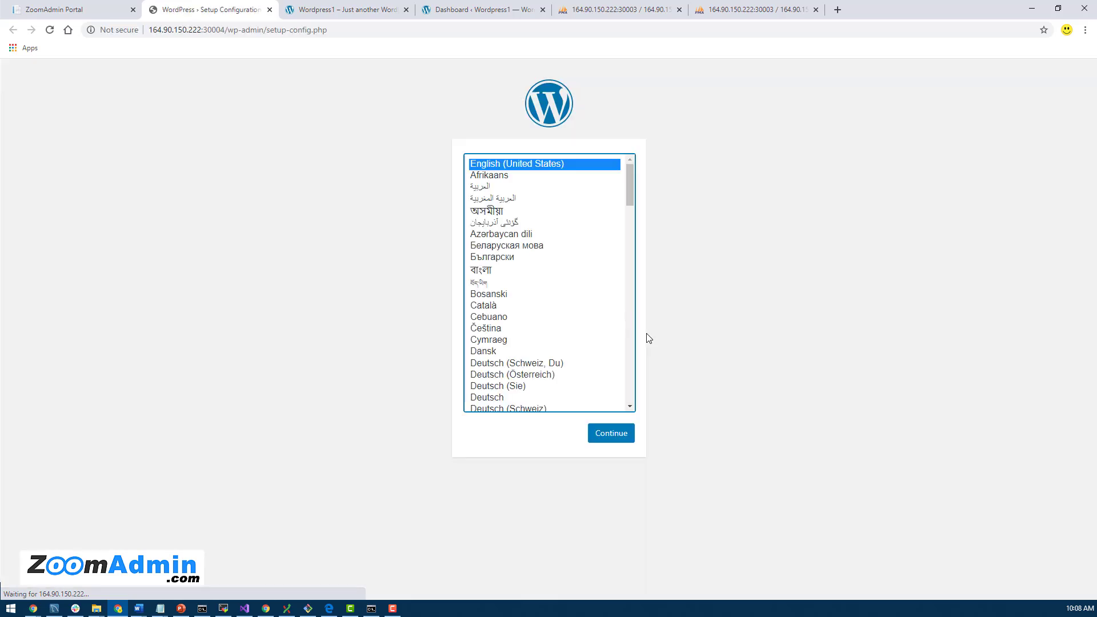
{"action": "left_click", "coordinate": [611, 437]}
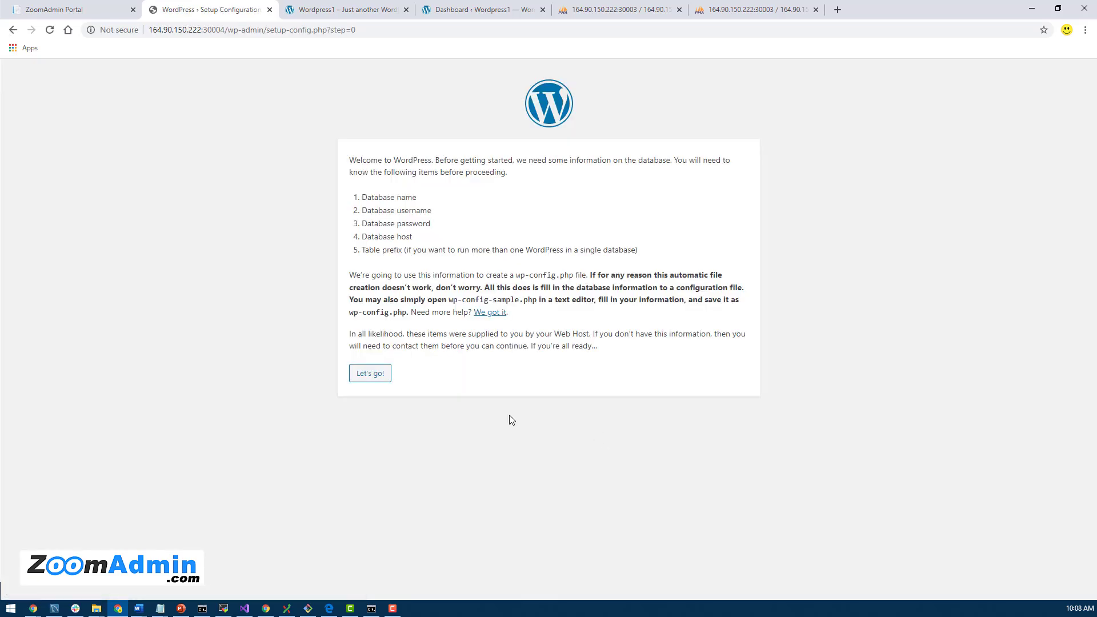
{"action": "left_click", "coordinate": [370, 373]}
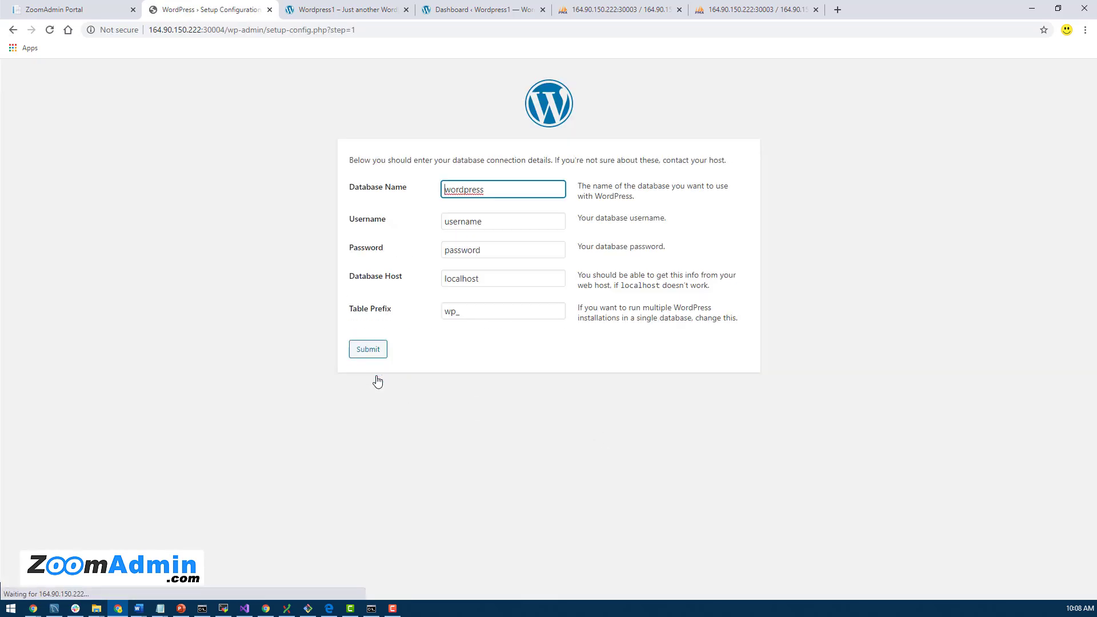
{"action": "type", "text": "2"}
{"action": "double_click", "coordinate": [518, 190]}
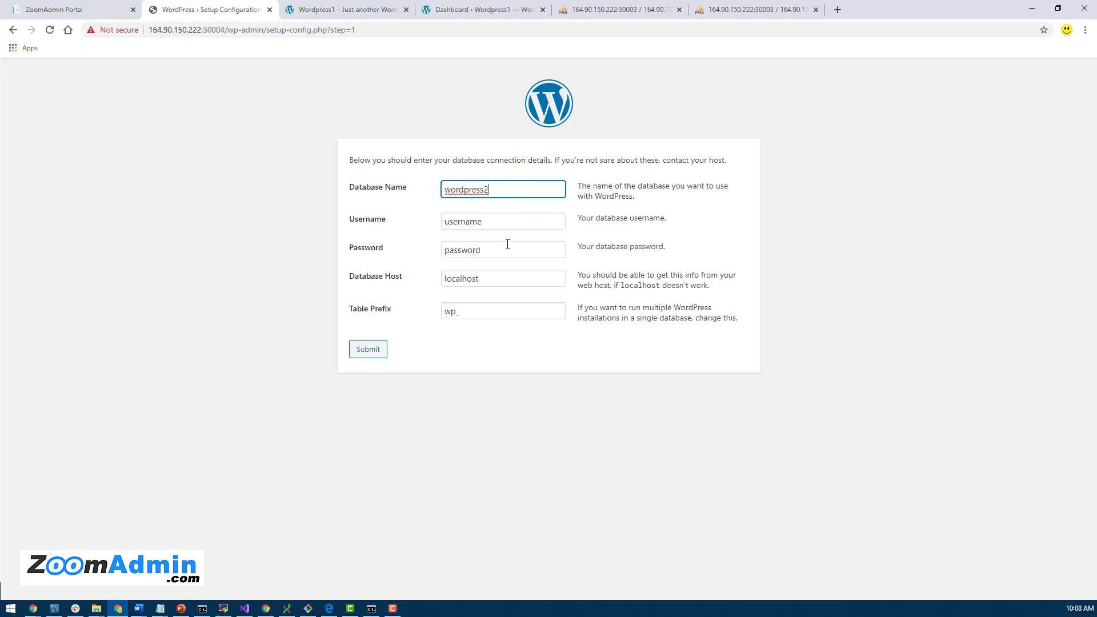
Step: Enter username wp2user, paste the generated password, and set Database Host to mysql1
{"action": "left_click", "coordinate": [489, 226]}
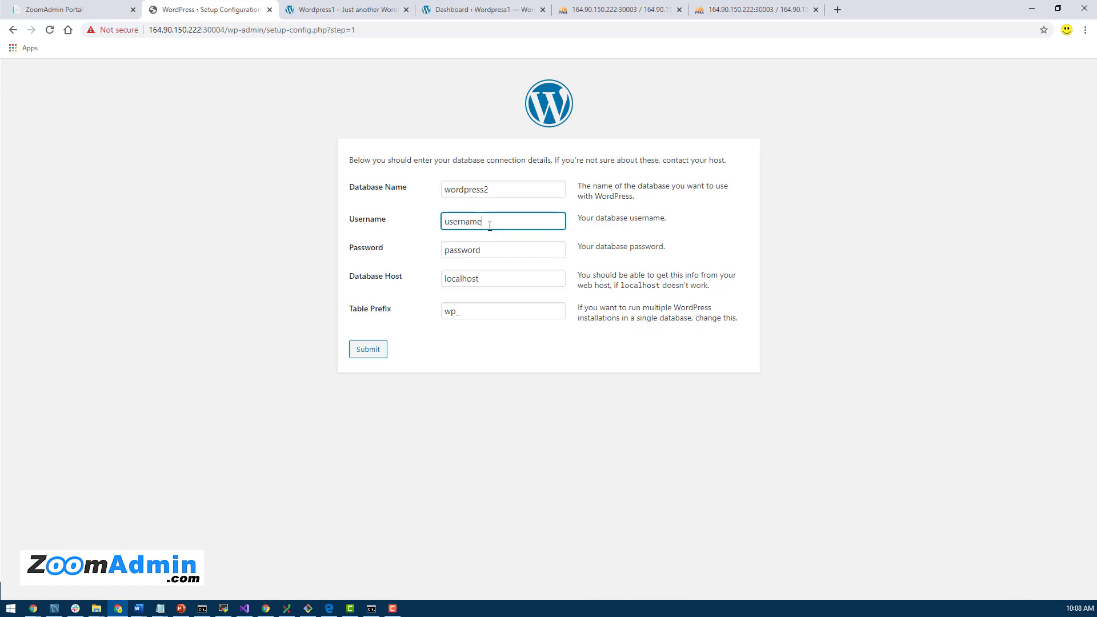
{"action": "double_click", "coordinate": [489, 227]}
{"action": "type", "text": "wp2user"}
{"action": "key", "text": "alt+Tab"}
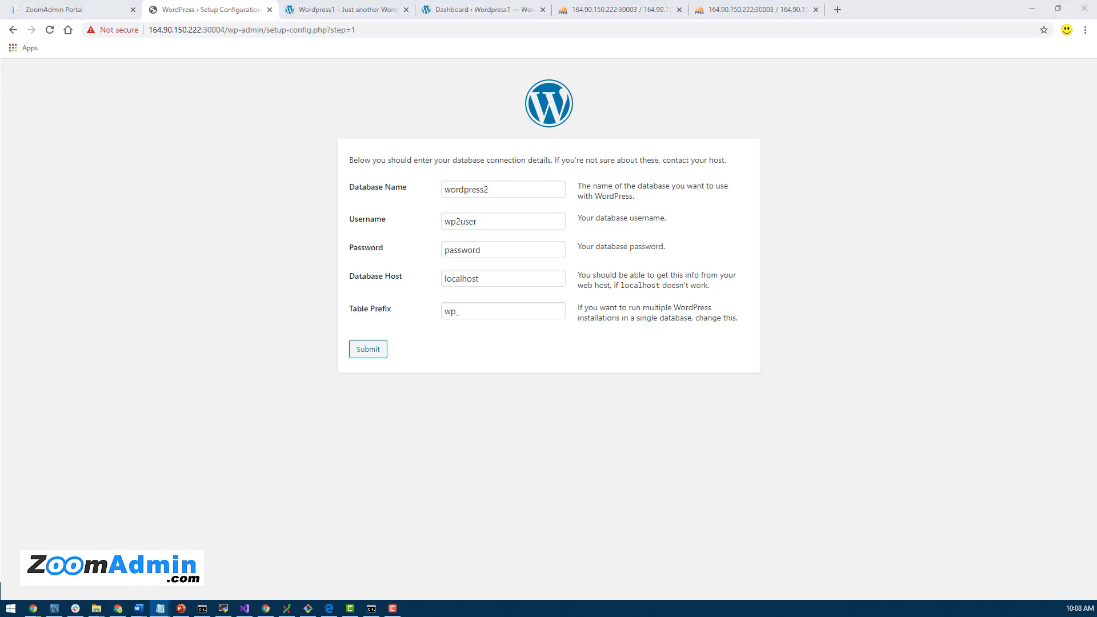
{"action": "left_click", "coordinate": [504, 246]}
{"action": "double_click", "coordinate": [509, 254]}
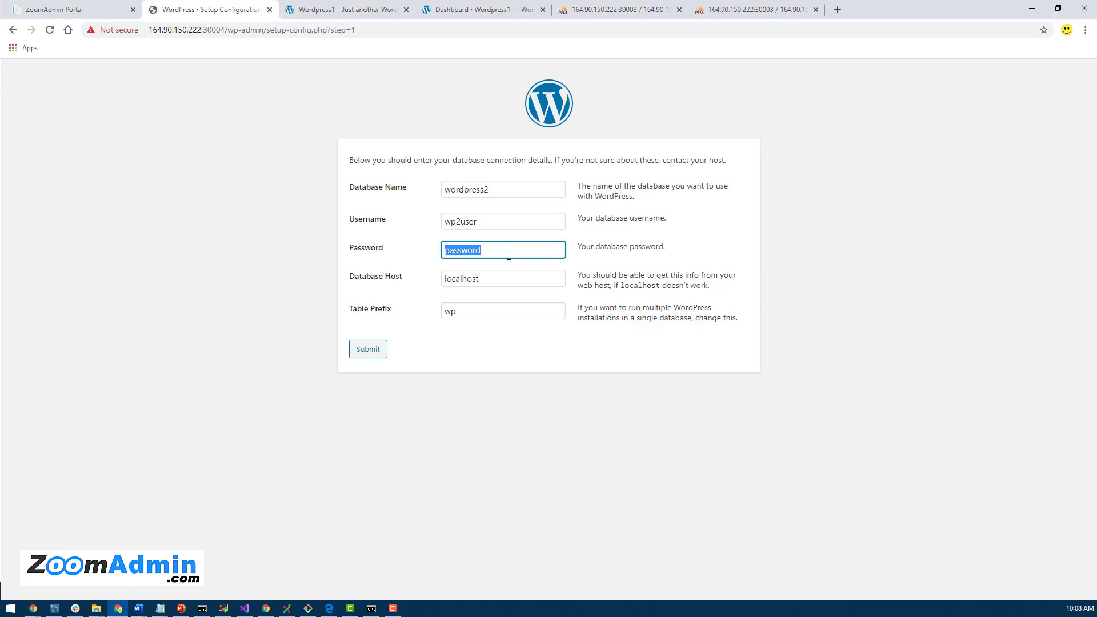
{"action": "key", "text": "ctrl+v"}
{"action": "double_click", "coordinate": [529, 277]}
{"action": "type", "text": "m"}
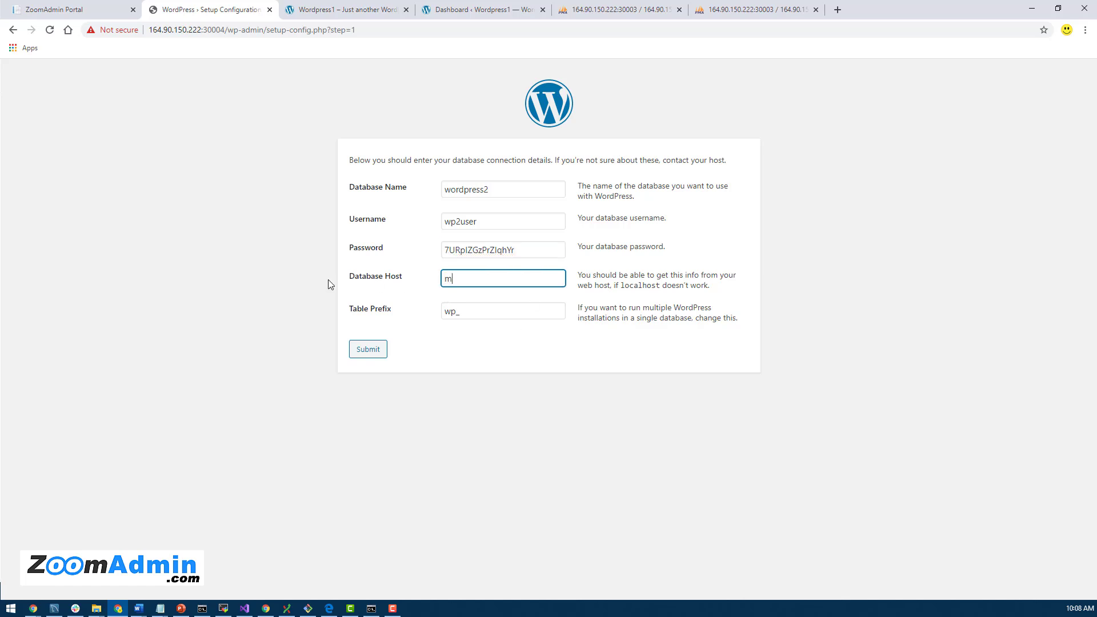
{"action": "type", "text": "ysql1"}
Step: Submit the database details, then enter site title Wordpress2 and admin username zoomadmin
{"action": "left_click", "coordinate": [376, 357]}
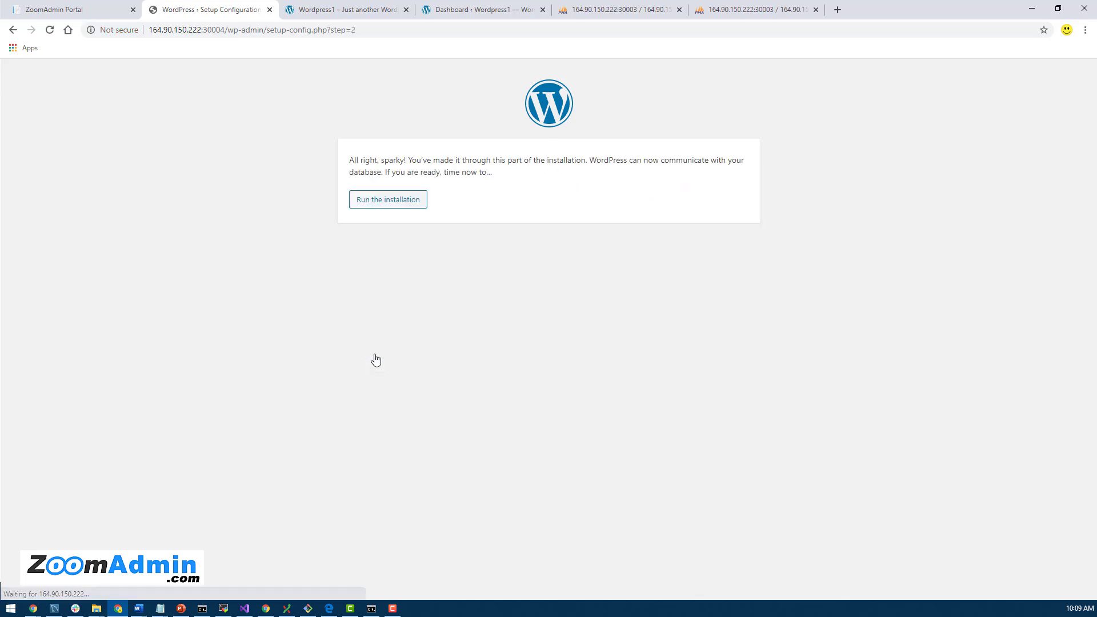
{"action": "left_click", "coordinate": [393, 206]}
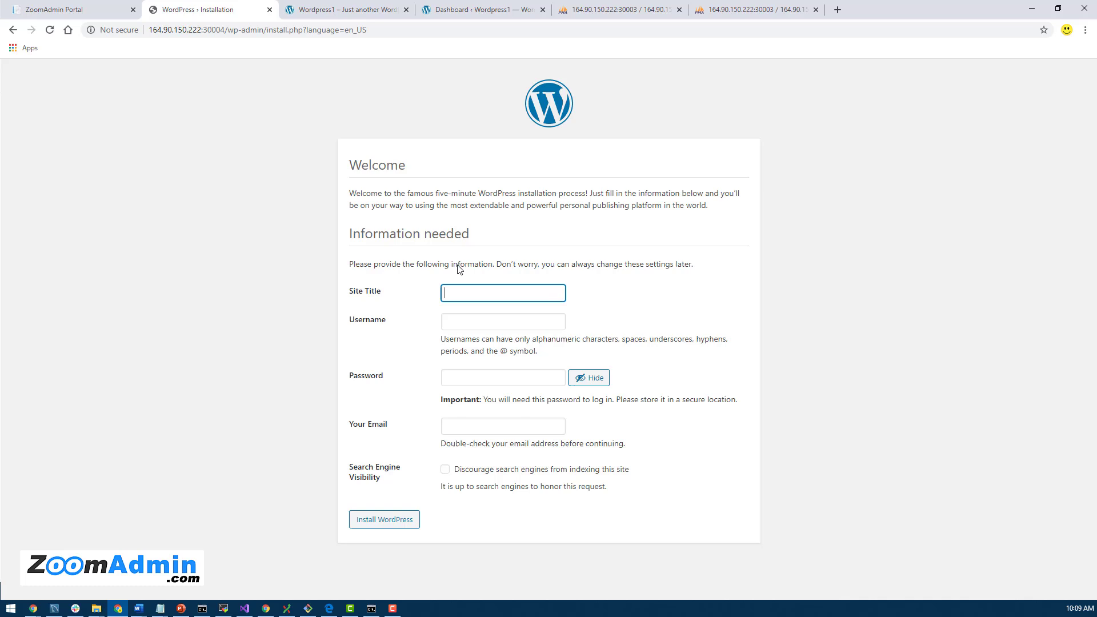
{"action": "type", "text": "Wordpress2"}
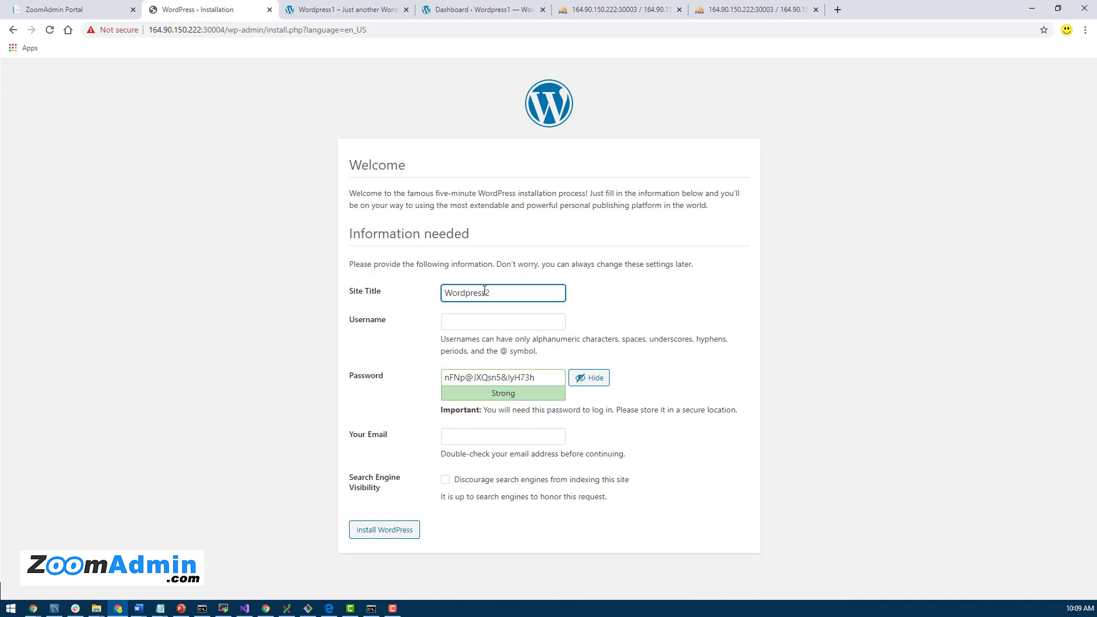
{"action": "left_click", "coordinate": [479, 328]}
{"action": "type", "text": "zoomadmin"}
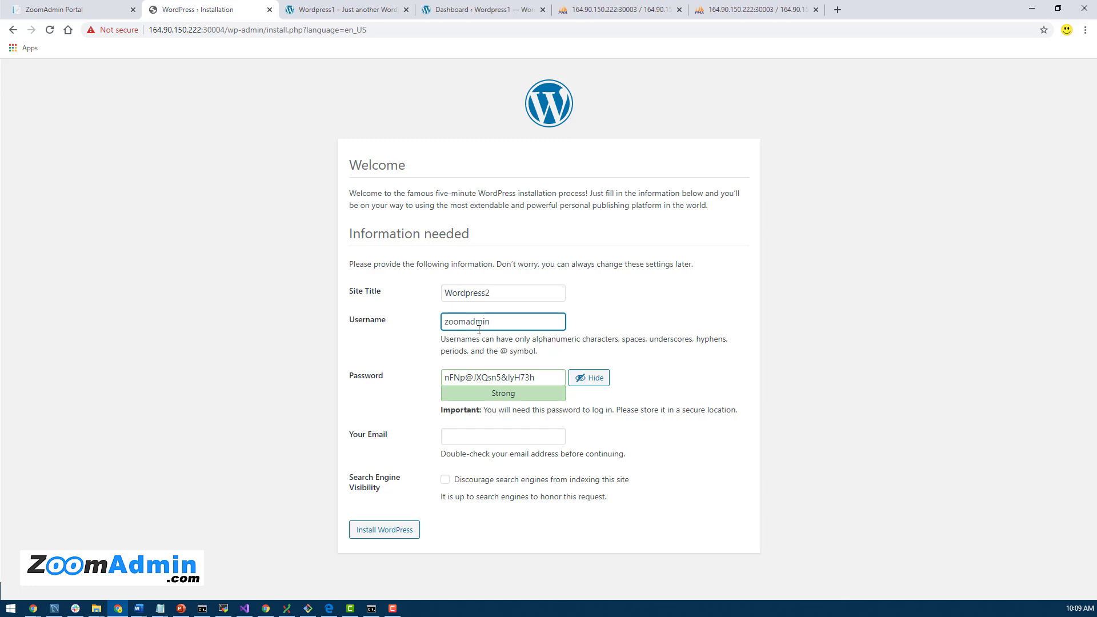
Step: Keep and record the generated password, enter the admin's e-mail address, and install WordPress
{"action": "double_click", "coordinate": [479, 329]}
{"action": "key", "text": "Tab"}
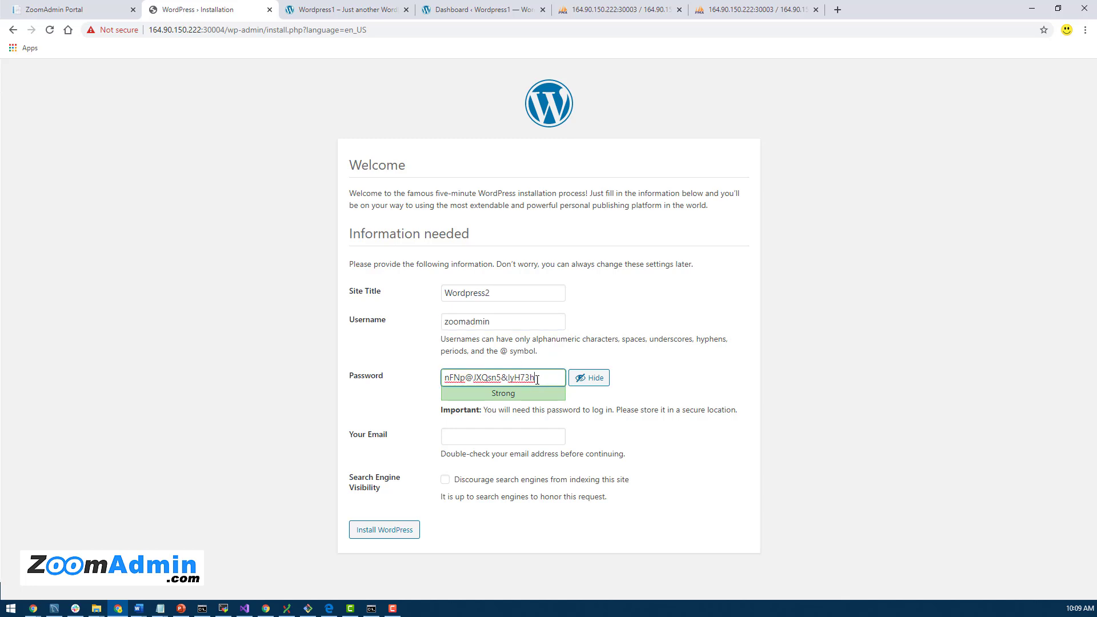
{"action": "key", "text": "alt+Tab"}
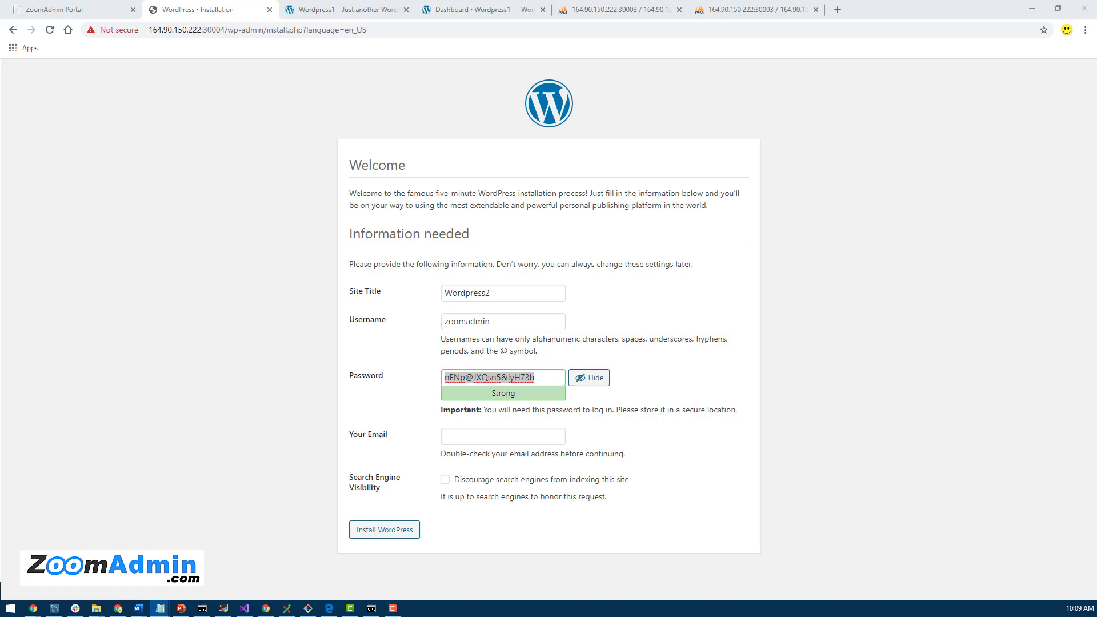
{"action": "left_click", "coordinate": [480, 432]}
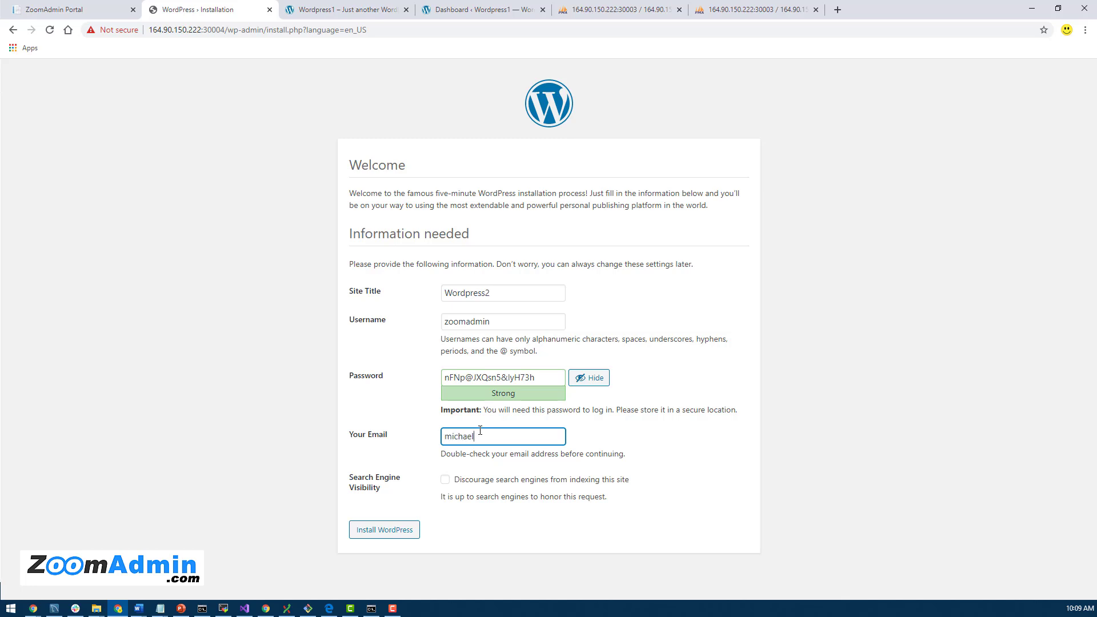
{"action": "left_click", "coordinate": [394, 532]}
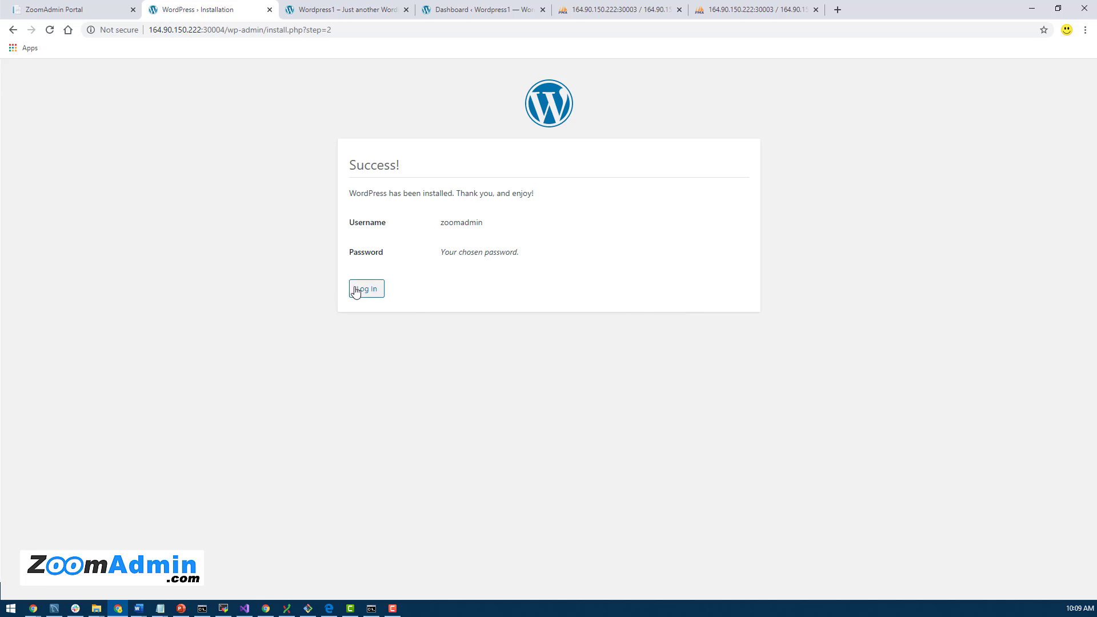
Step: Log in to the Wordpress2 dashboard as zoomadmin with the saved password, then return to ZoomAdmin
{"action": "left_click", "coordinate": [356, 292]}
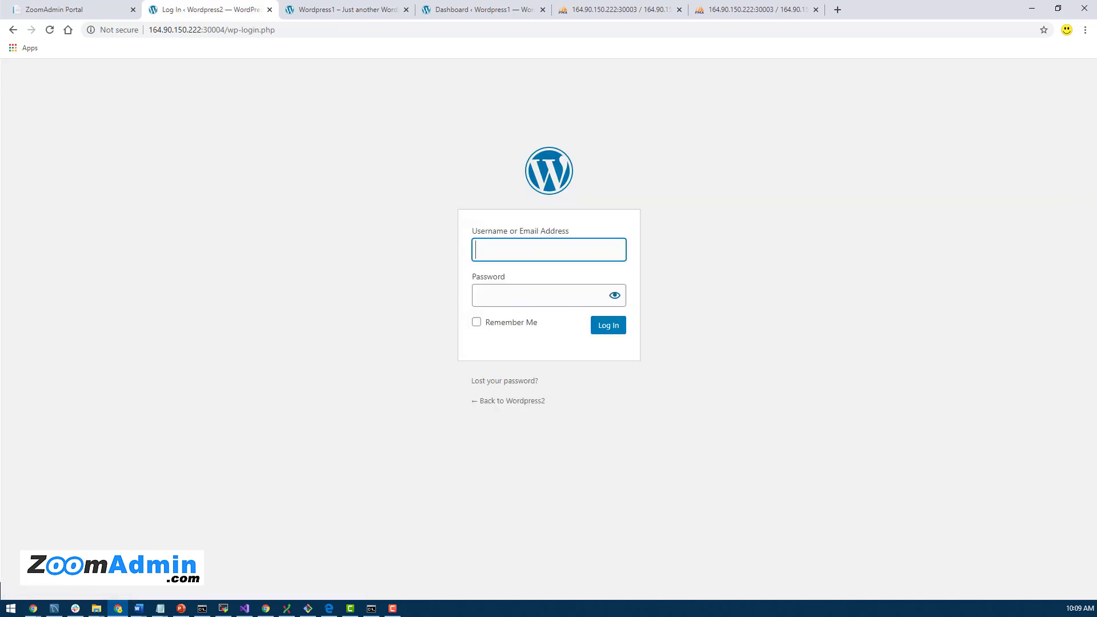
{"action": "key", "text": "alt+Tab"}
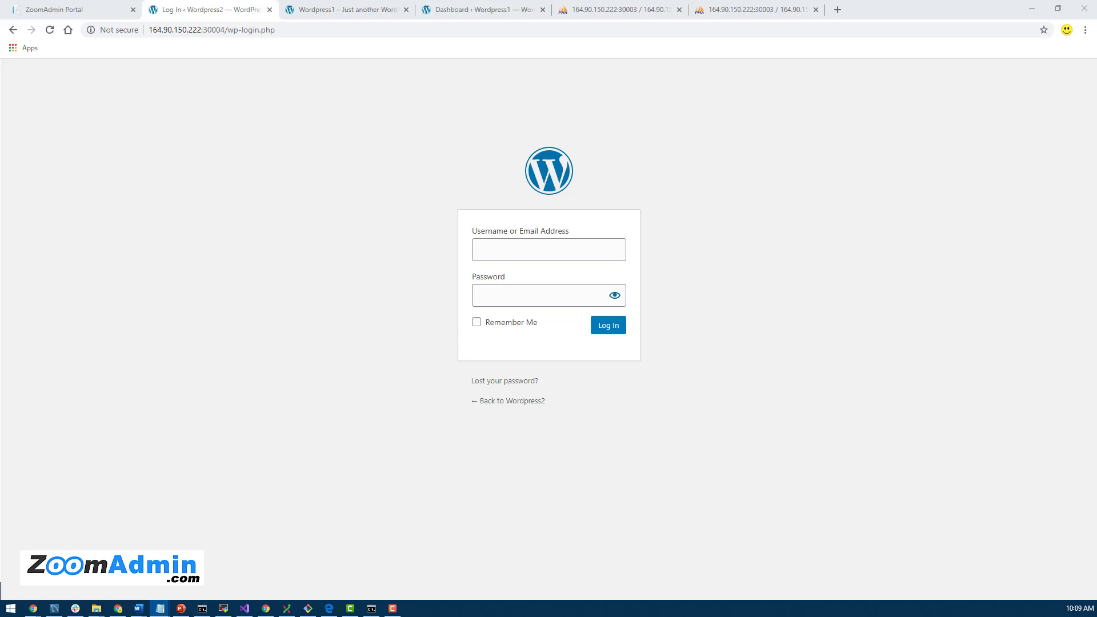
{"action": "left_click", "coordinate": [522, 298]}
{"action": "key", "text": "ctrl+v"}
{"action": "left_click", "coordinate": [523, 248]}
{"action": "type", "text": "zoomadmin"}
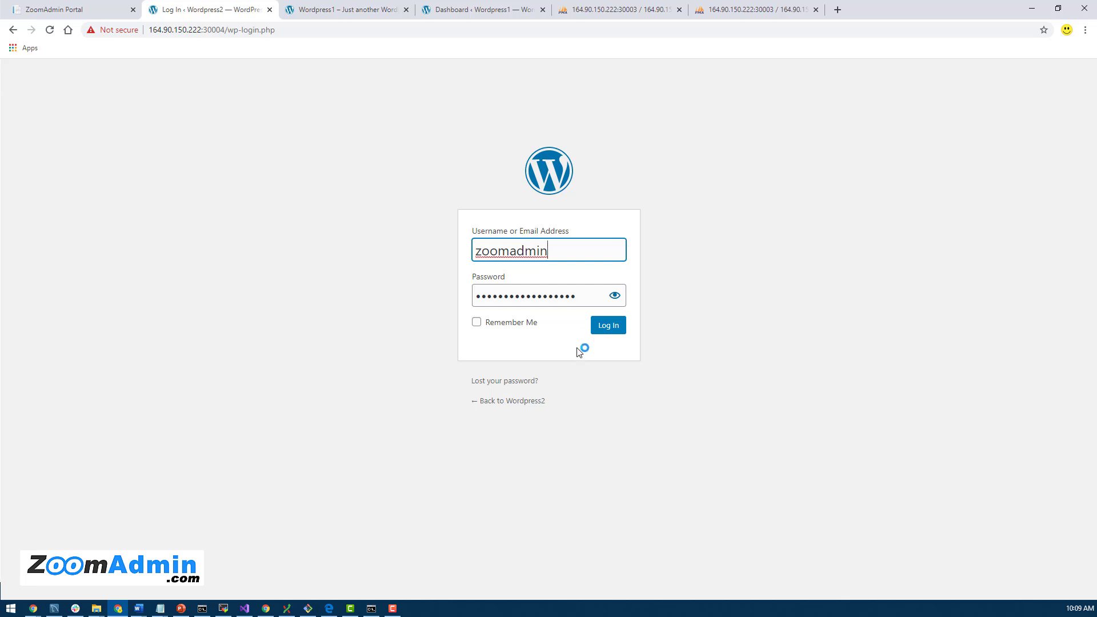
{"action": "left_click", "coordinate": [606, 330]}
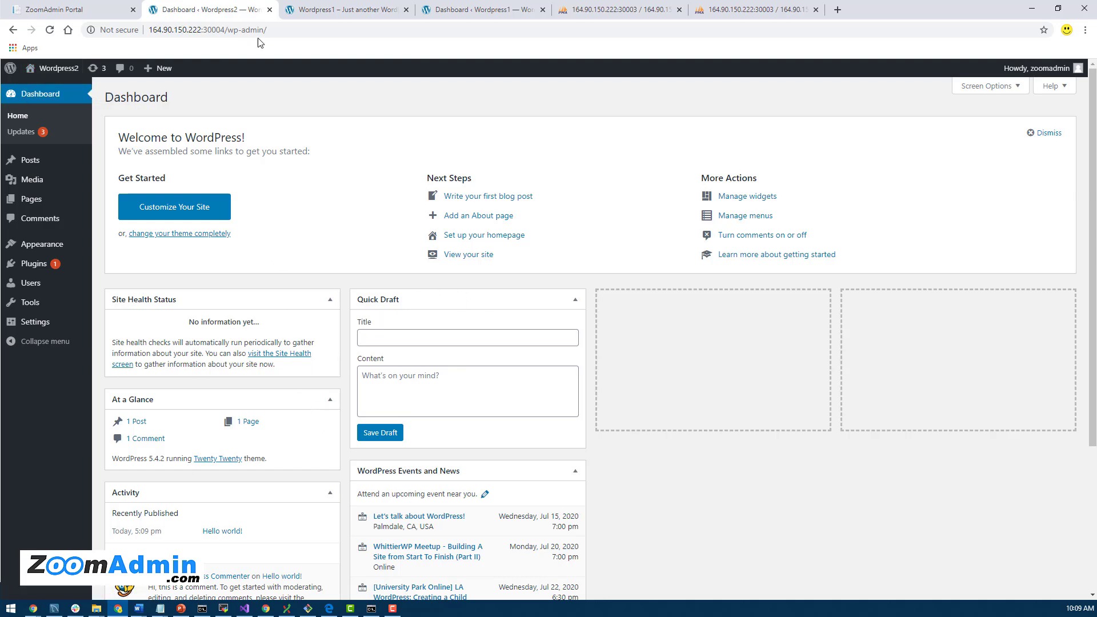
{"action": "left_click", "coordinate": [49, 9]}
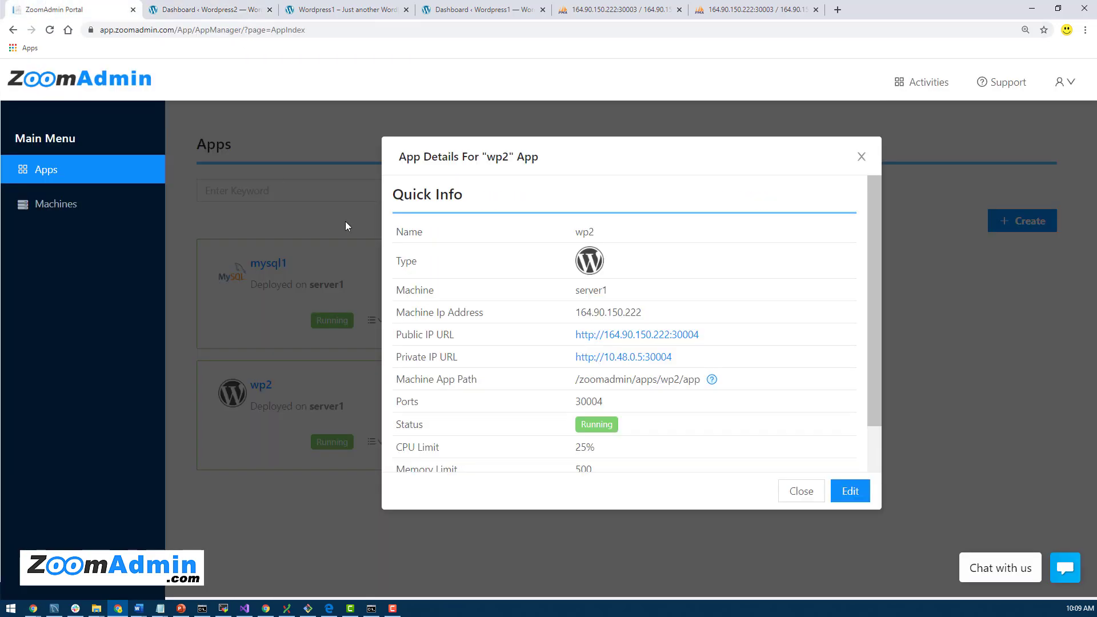
Step: Open wp2's public address and place the Wordpress1 tab beside the reloaded Wordpress2 site
{"action": "left_click", "coordinate": [657, 337]}
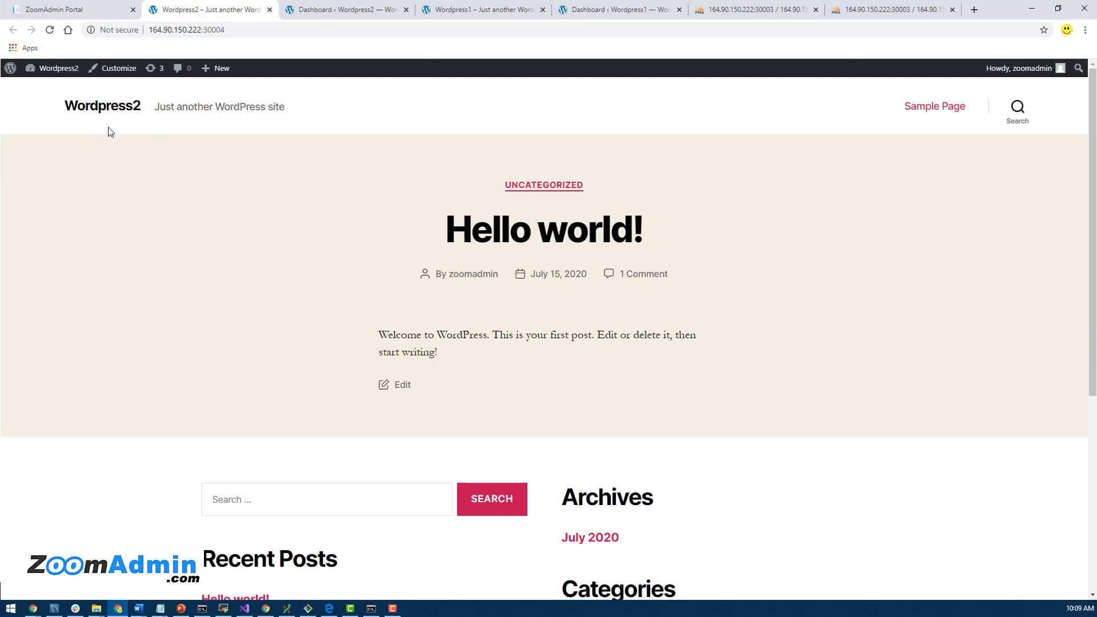
{"action": "left_click", "coordinate": [514, 10]}
{"action": "left_click_drag", "start_coordinate": [512, 12], "coordinate": [317, 16]}
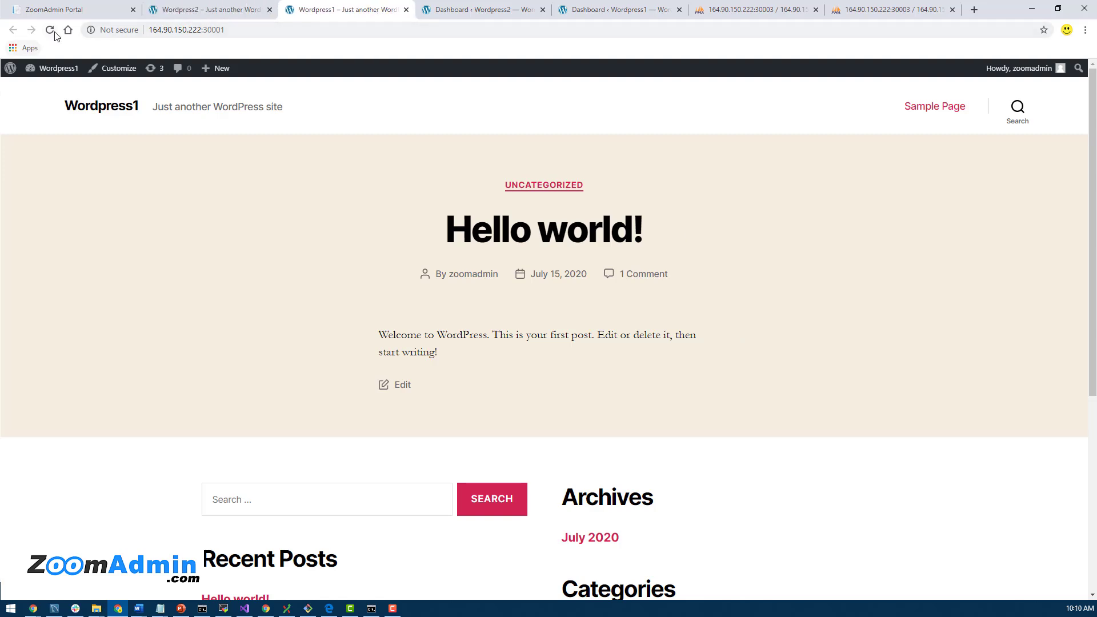
{"action": "left_click", "coordinate": [241, 7]}
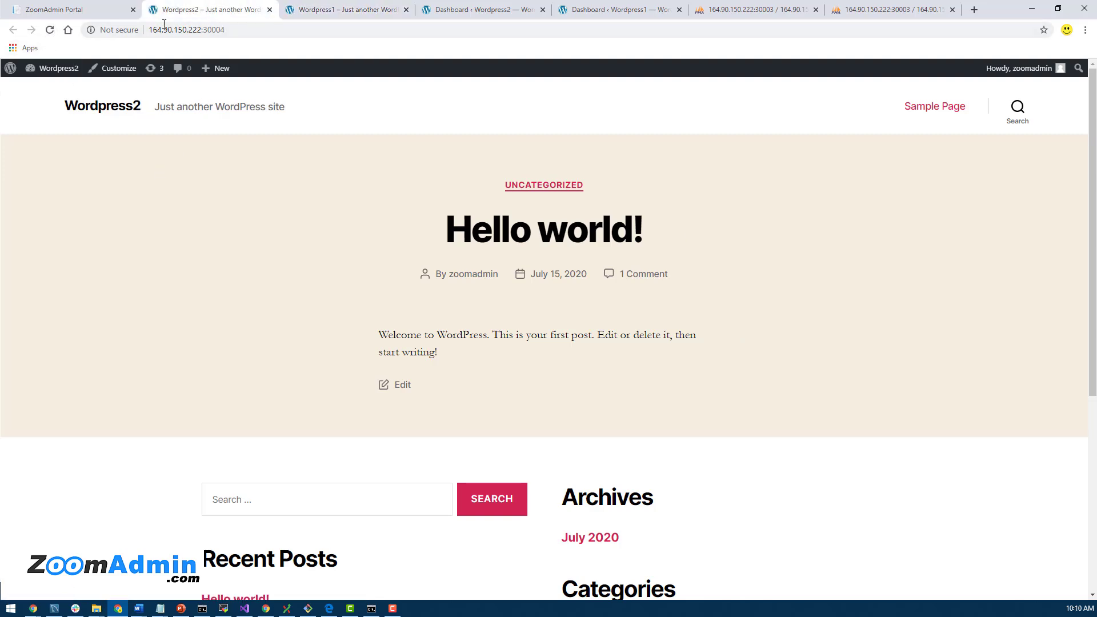
{"action": "left_click", "coordinate": [49, 30]}
Step: Compare Wordpress2's address (164.90.150.222, port 30004) with Wordpress1's address
{"action": "key", "text": "ctrl+Tab"}
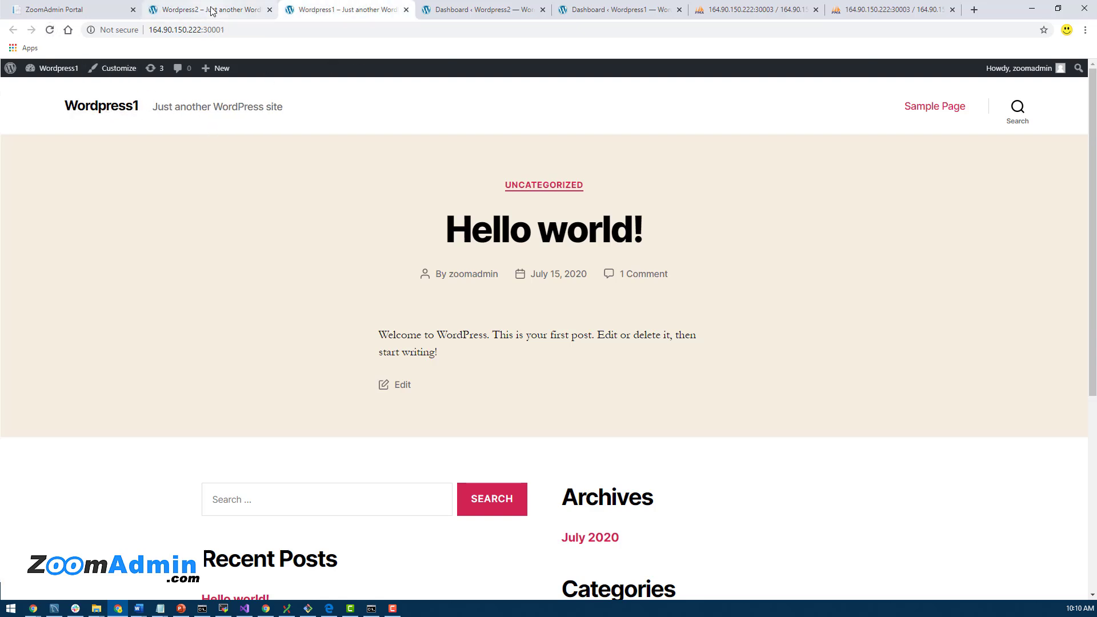
{"action": "left_click", "coordinate": [209, 10]}
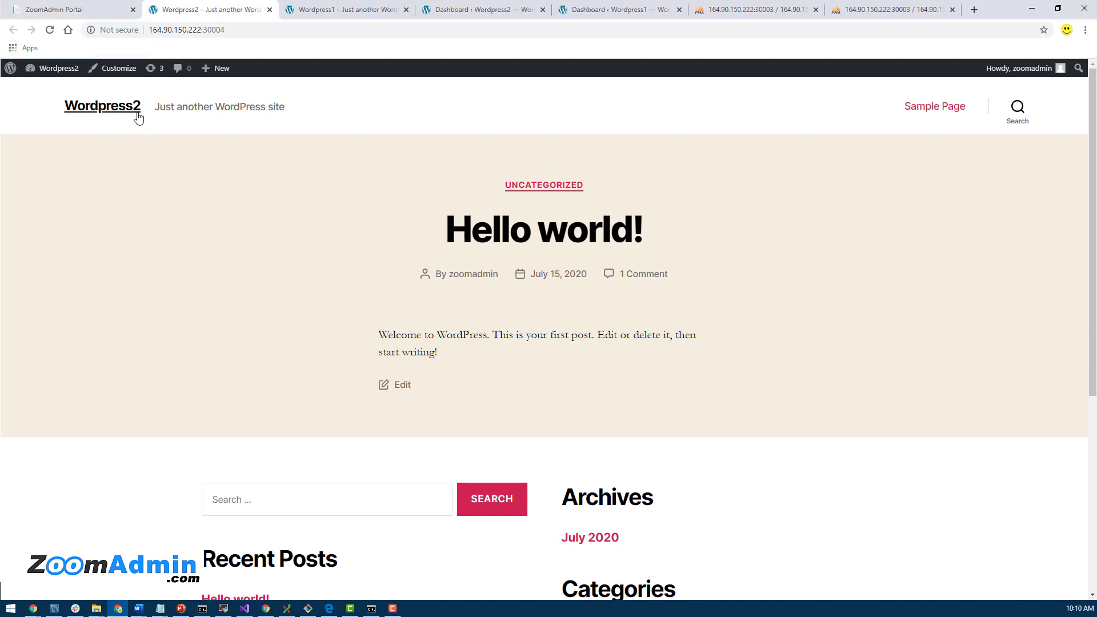
{"action": "double_click", "coordinate": [215, 29]}
{"action": "left_click", "coordinate": [190, 30]}
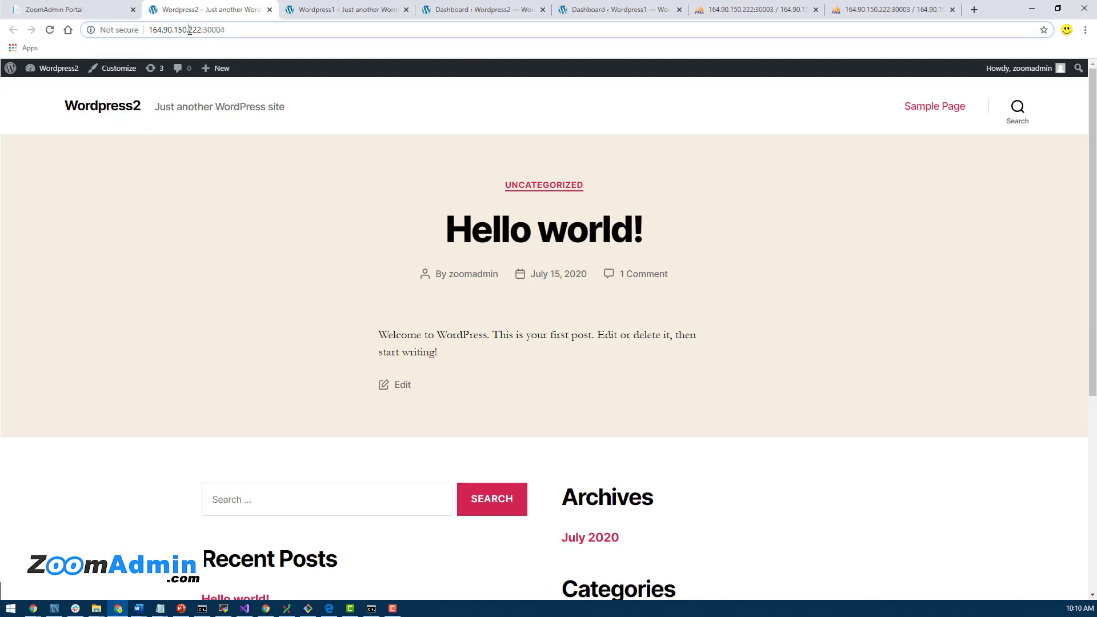
{"action": "double_click", "coordinate": [190, 30]}
{"action": "left_click", "coordinate": [271, 28]}
{"action": "left_click", "coordinate": [315, 9]}
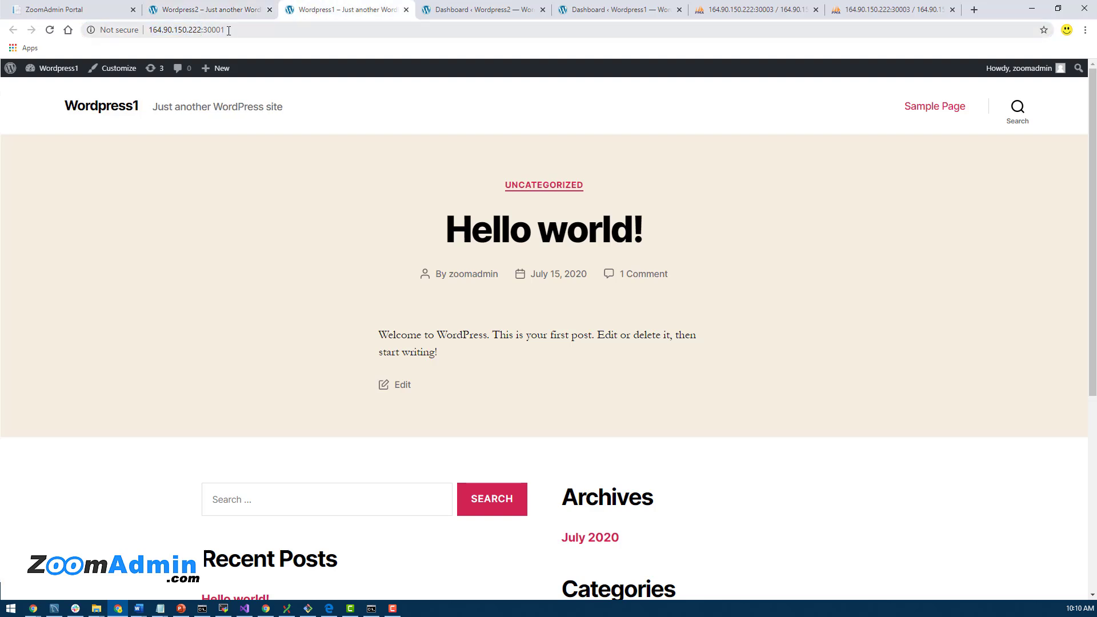
{"action": "left_click", "coordinate": [228, 30]}
{"action": "left_click", "coordinate": [207, 10]}
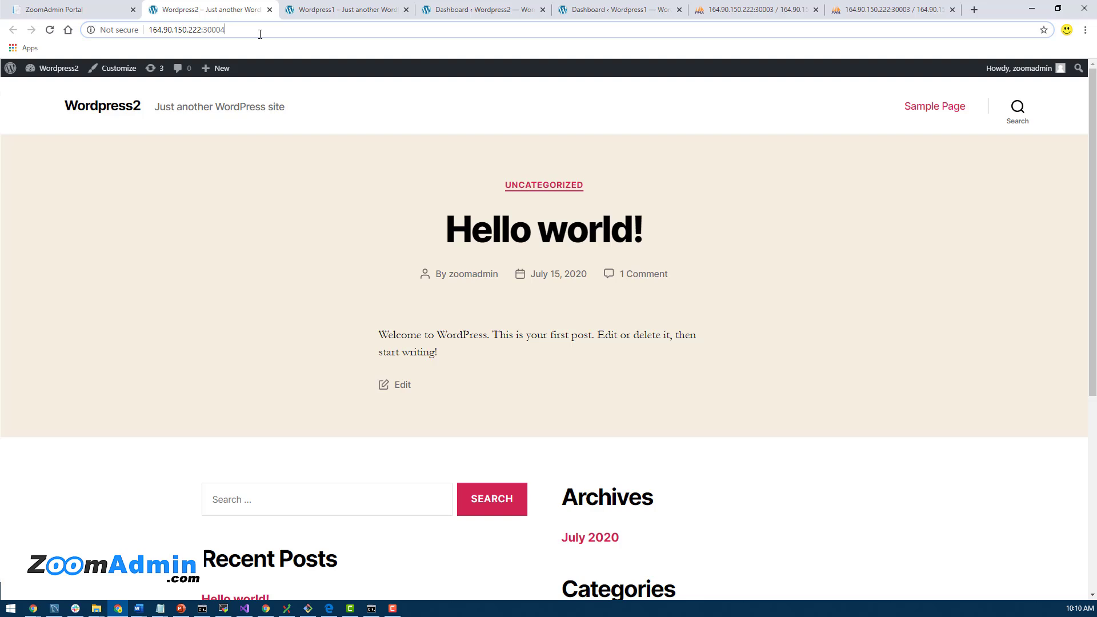
Step: Back in ZoomAdmin, close the wp2 App Details dialog to return to the Apps grid
{"action": "left_click", "coordinate": [60, 11]}
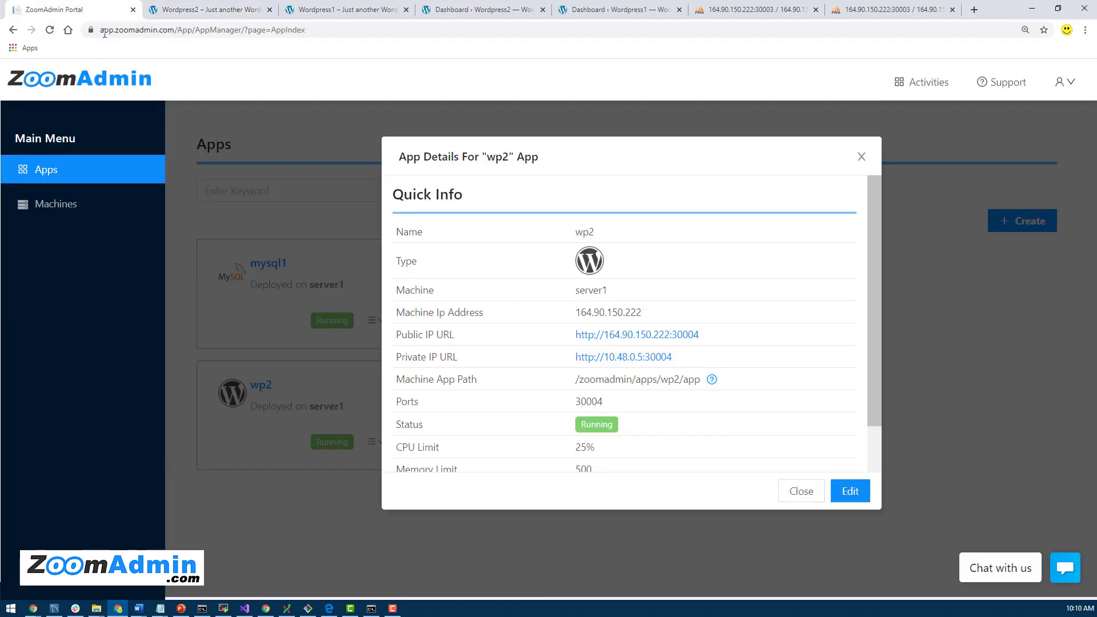
{"action": "left_click", "coordinate": [861, 157]}
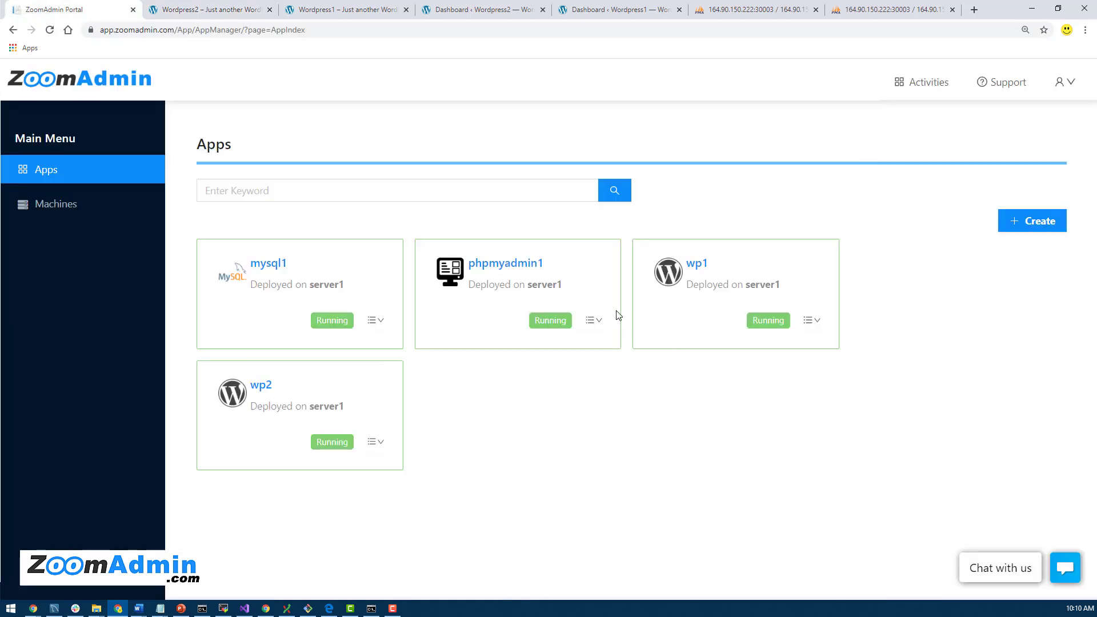